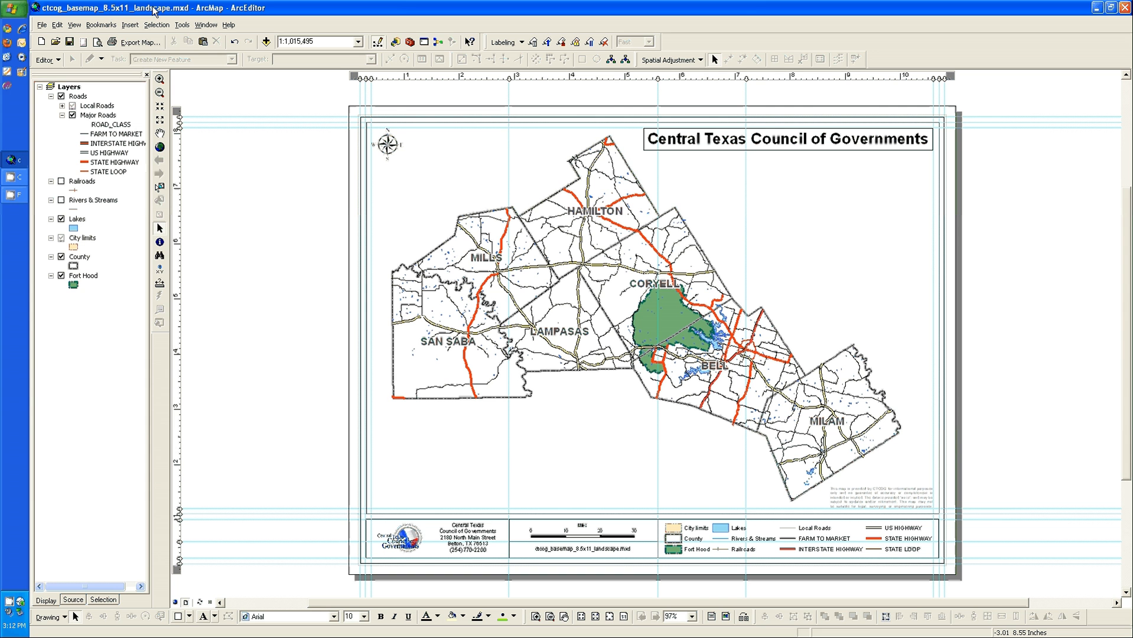
# Save the map document as ctcog_basemap_8.5x11_landscape2.mxd in the basemaps folder, replacing the existing file
pyautogui.click(37, 27)
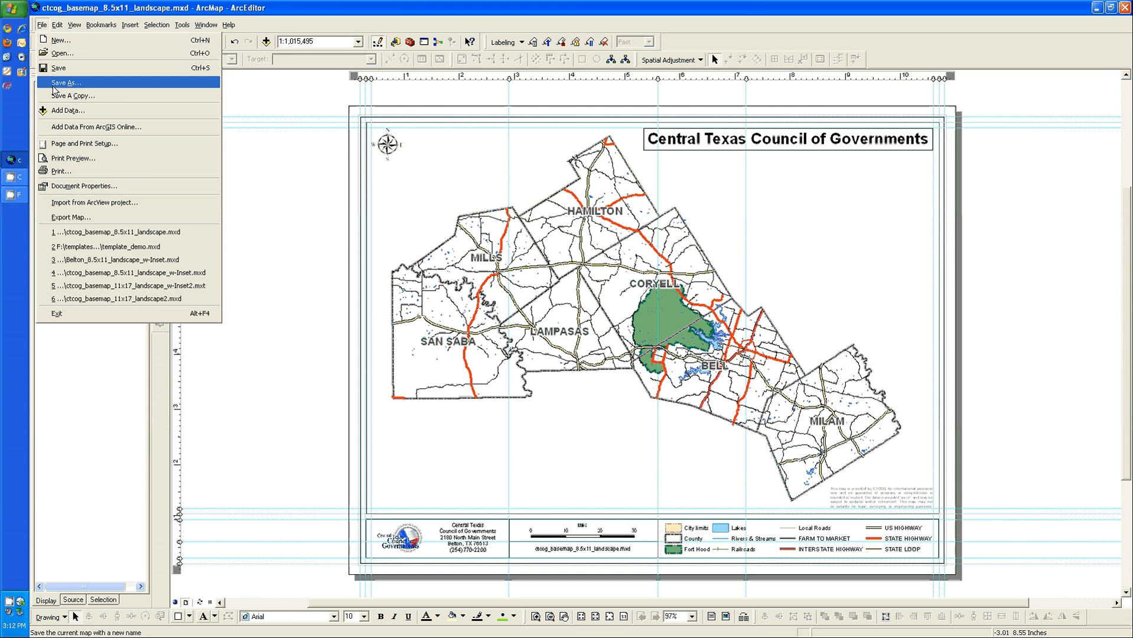
pyautogui.click(54, 88)
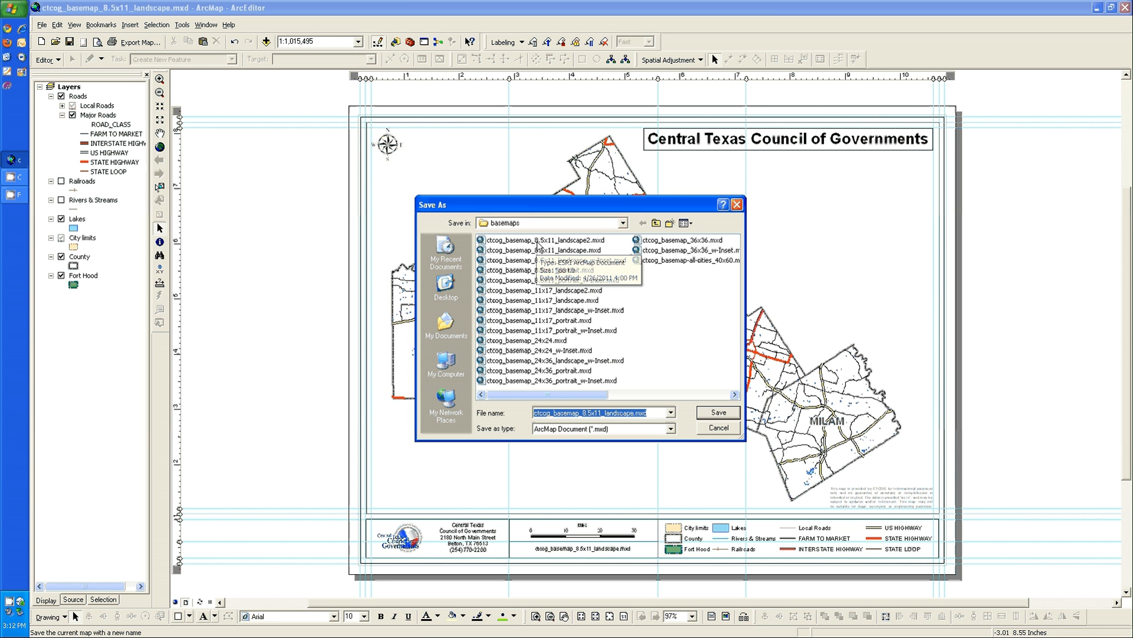
pyautogui.click(567, 241)
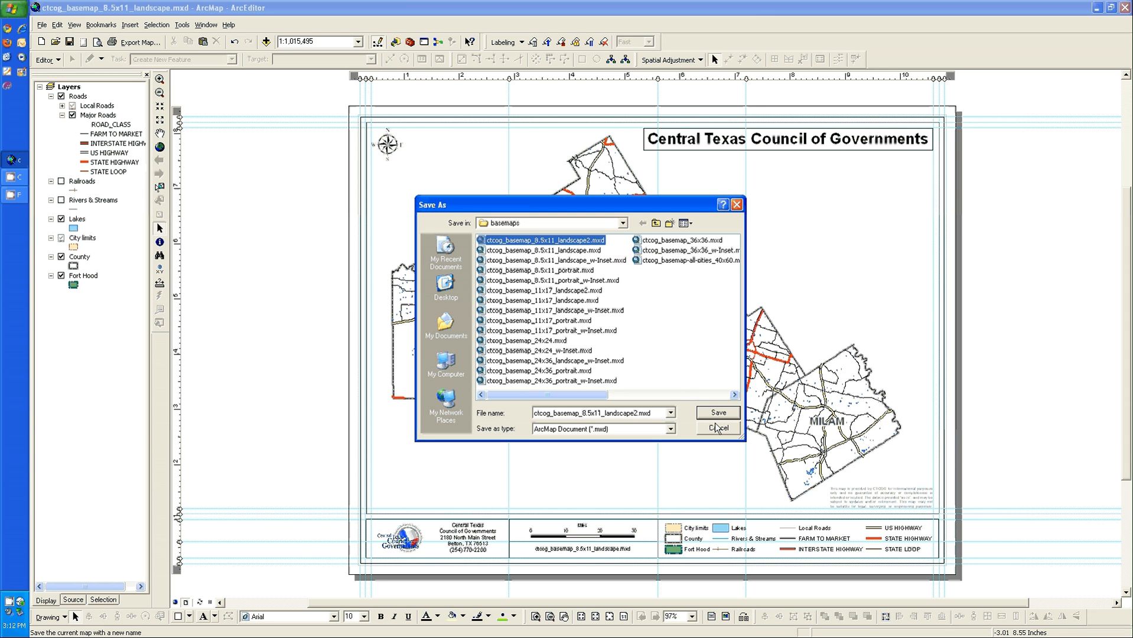
pyautogui.doubleClick(568, 245)
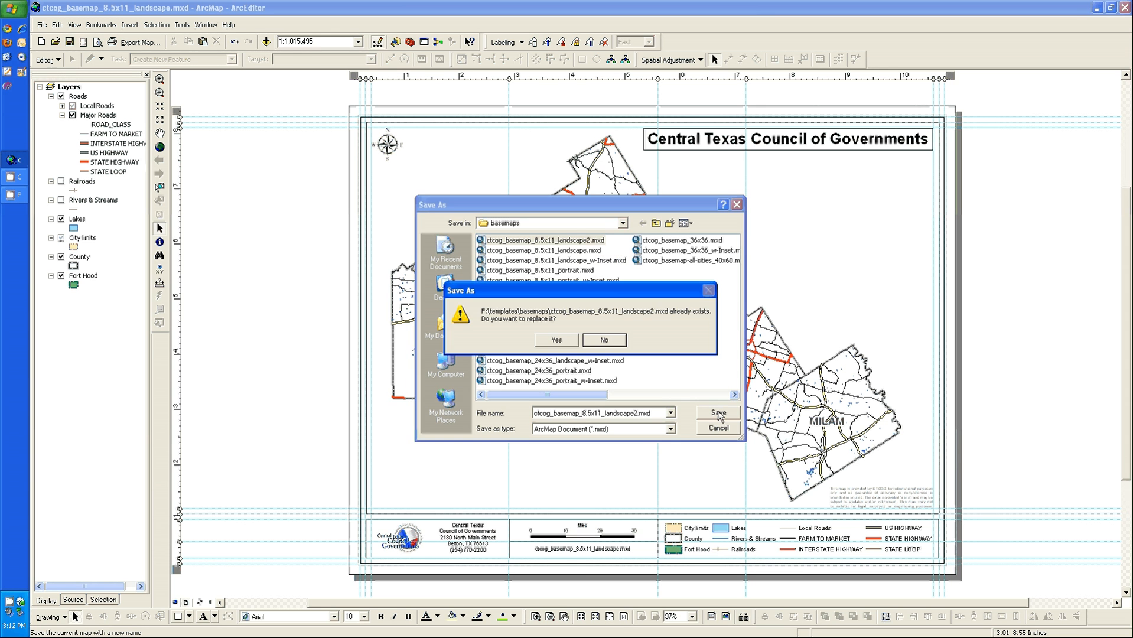
pyautogui.click(557, 340)
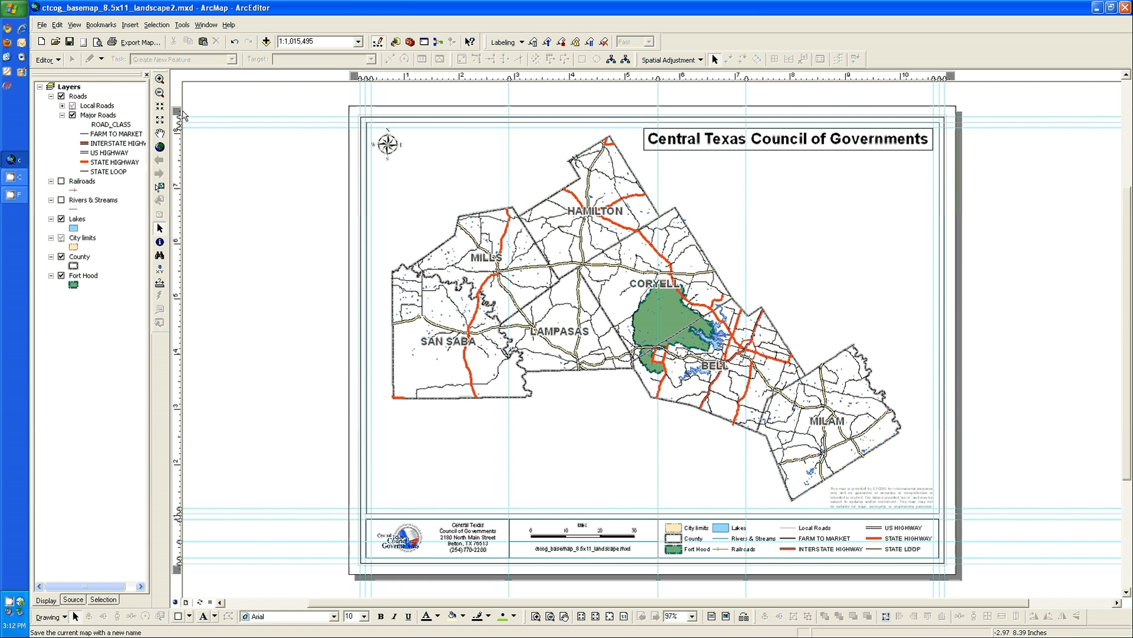
# Zoom the map data in on the Lampasas County area and inspect the legend symbols up close on the layout
pyautogui.moveTo(498, 261); pyautogui.dragTo(676, 391)
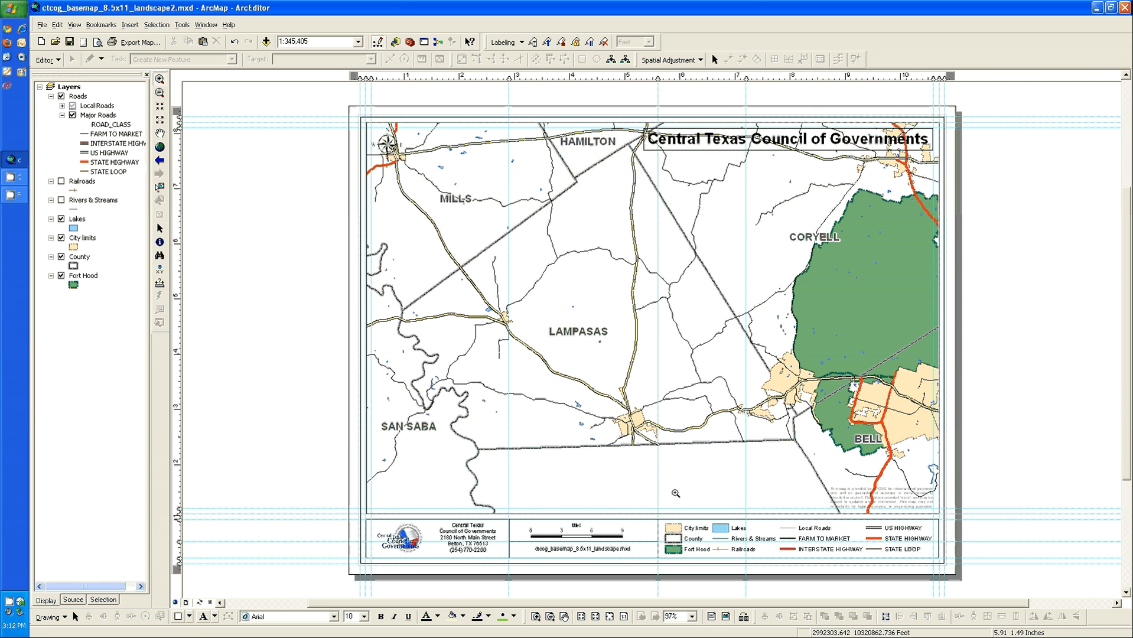
pyautogui.click(536, 616)
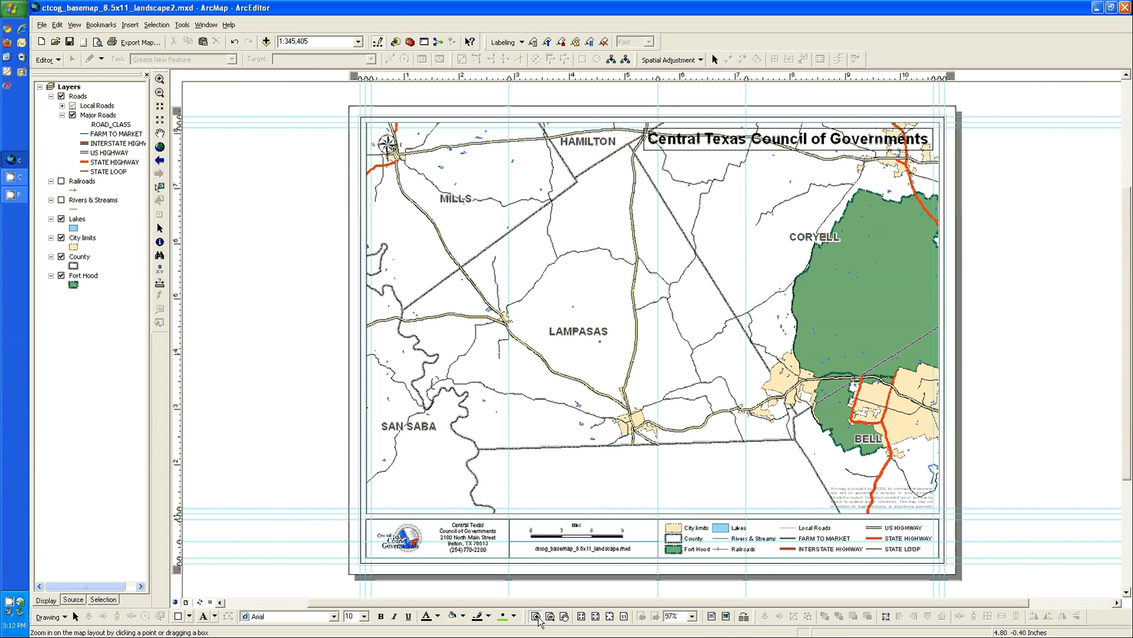
pyautogui.moveTo(637, 503); pyautogui.dragTo(764, 592)
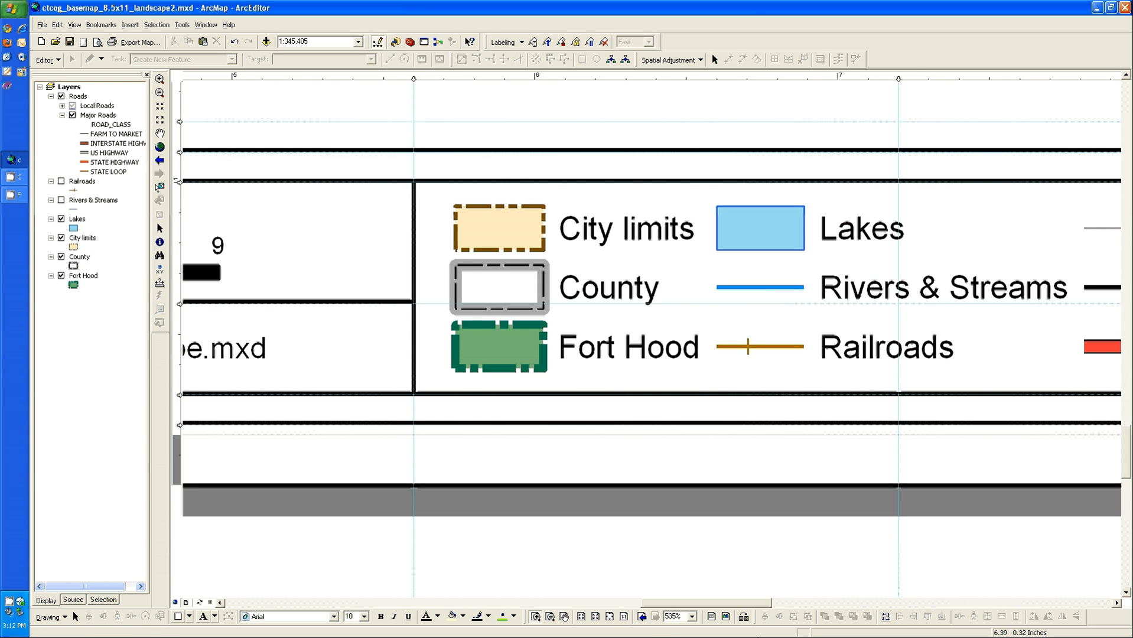
pyautogui.click(610, 617)
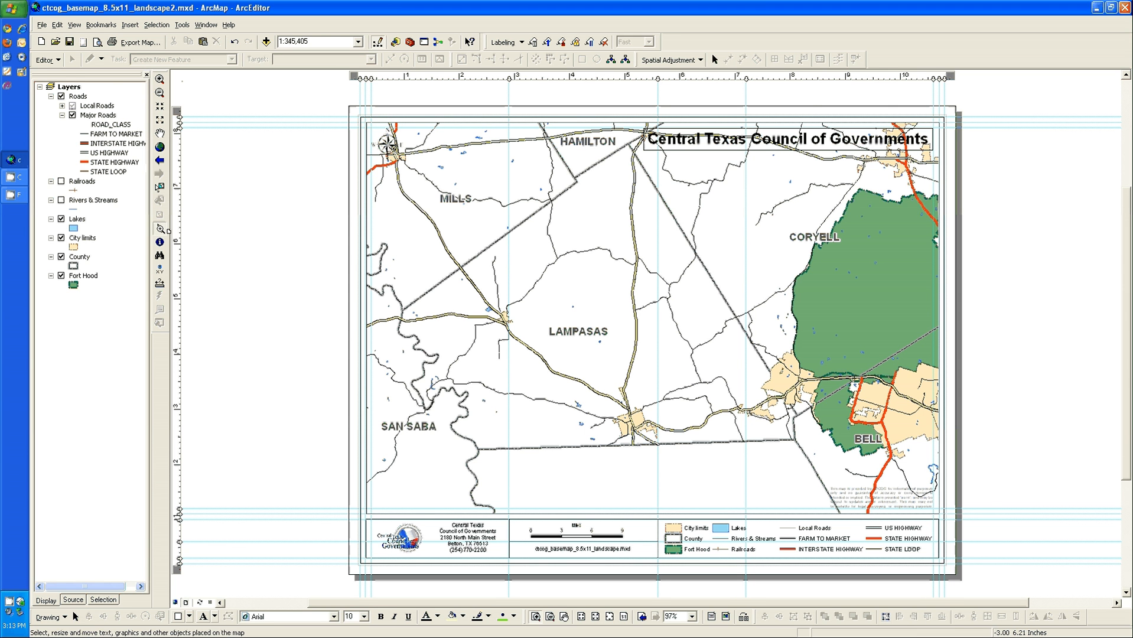
# Ungroup the logo from the organization's address text and move the logo off the page, beside the layout
pyautogui.click(159, 229)
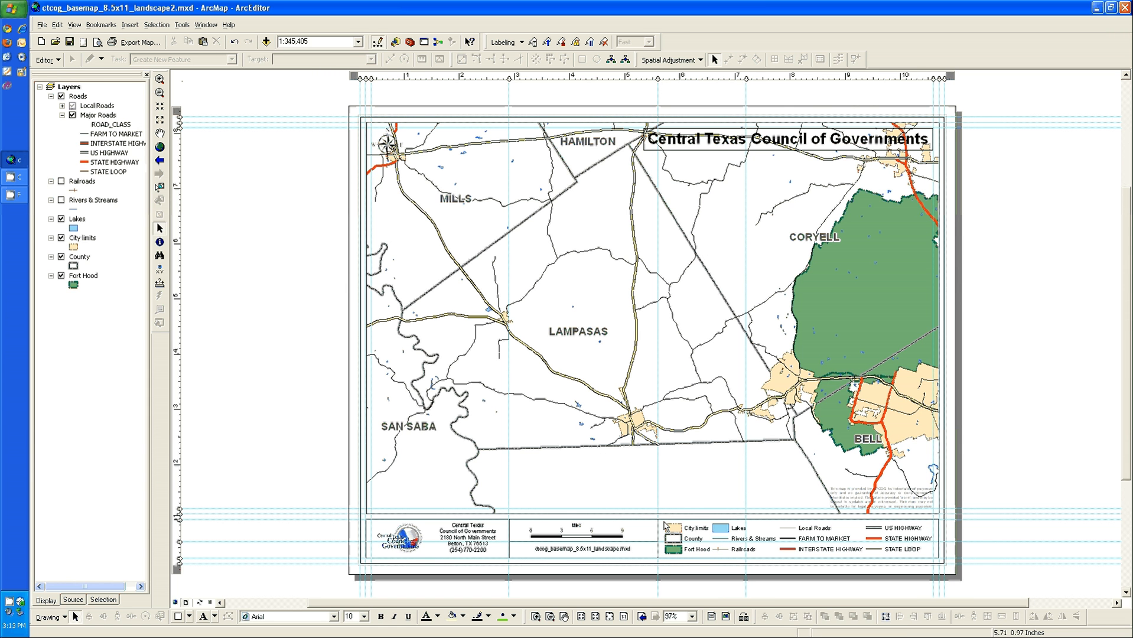
pyautogui.click(470, 540)
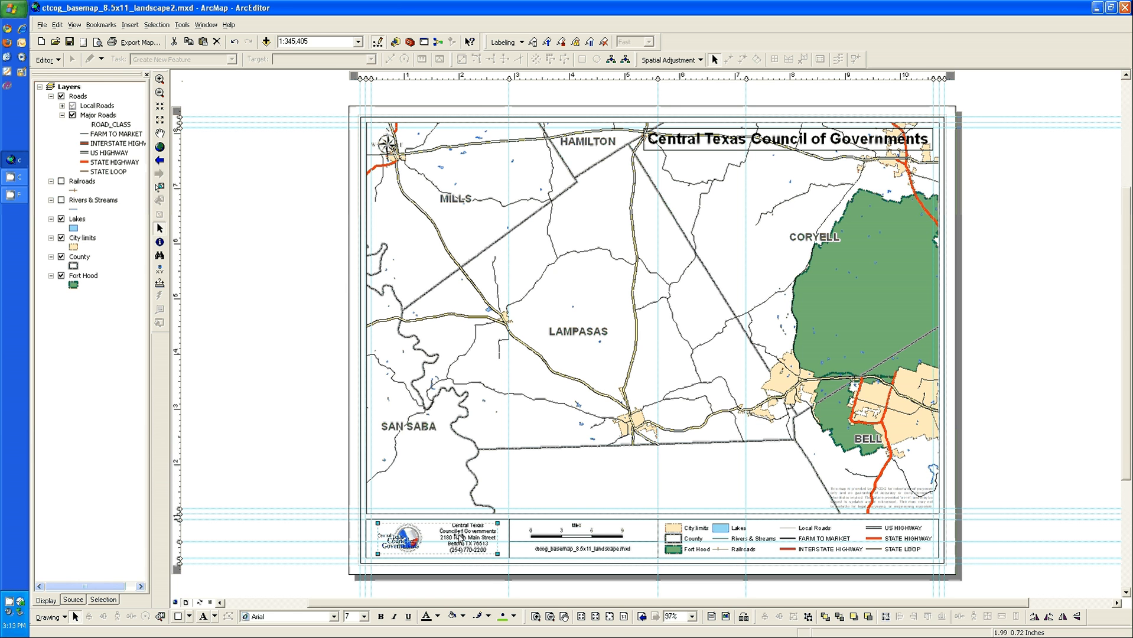
pyautogui.rightClick(461, 537)
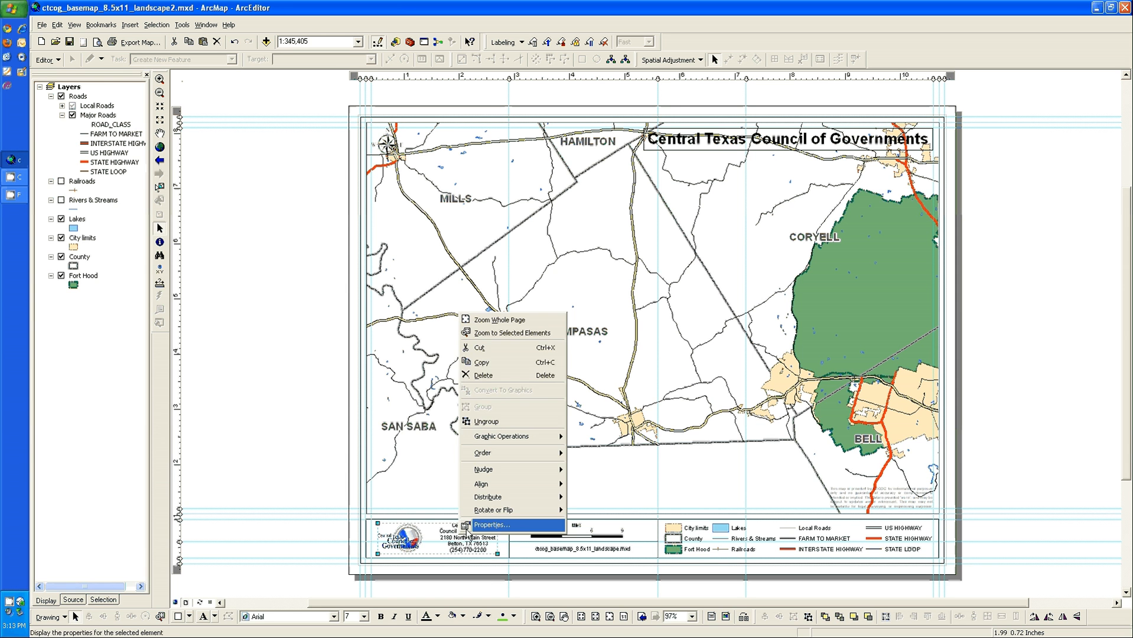
pyautogui.click(493, 420)
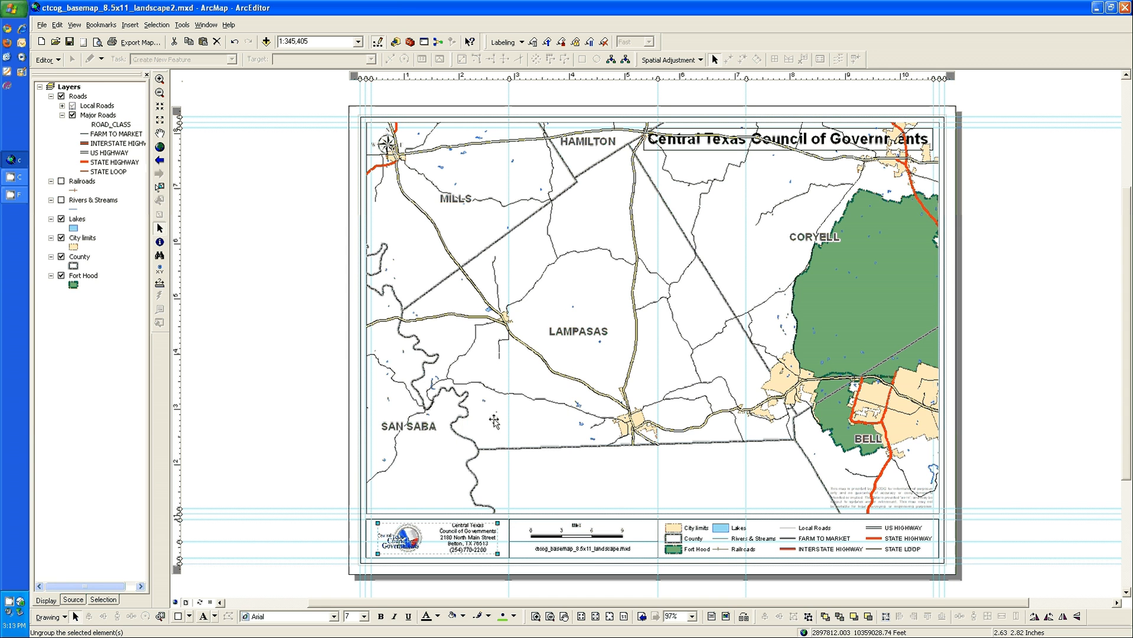
pyautogui.click(554, 481)
pyautogui.click(394, 536)
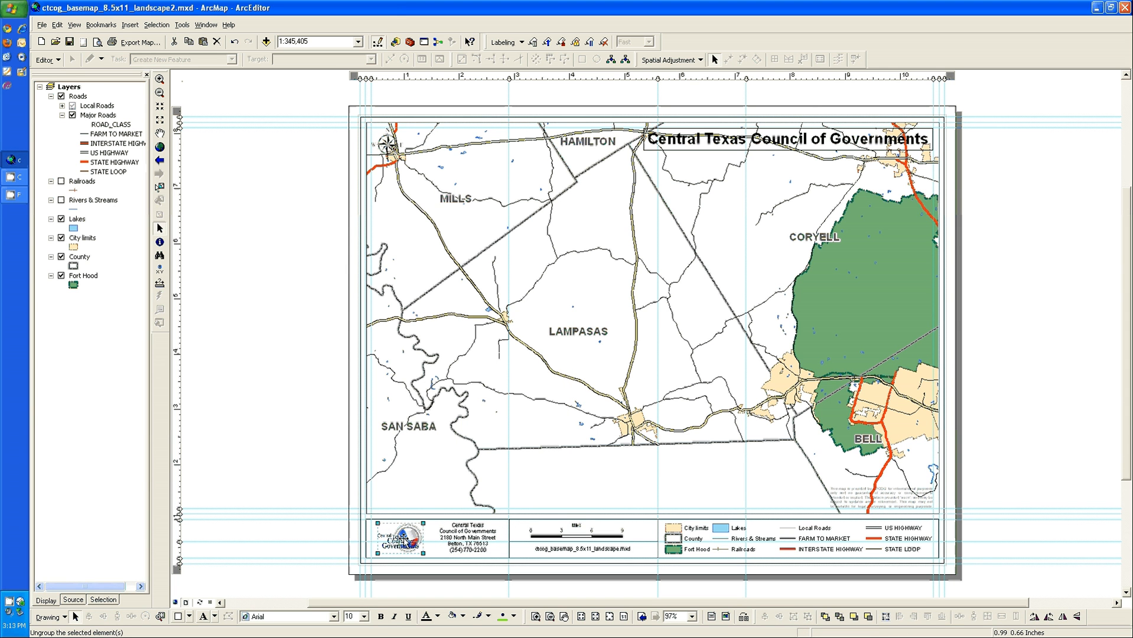
pyautogui.moveTo(404, 537); pyautogui.dragTo(228, 334)
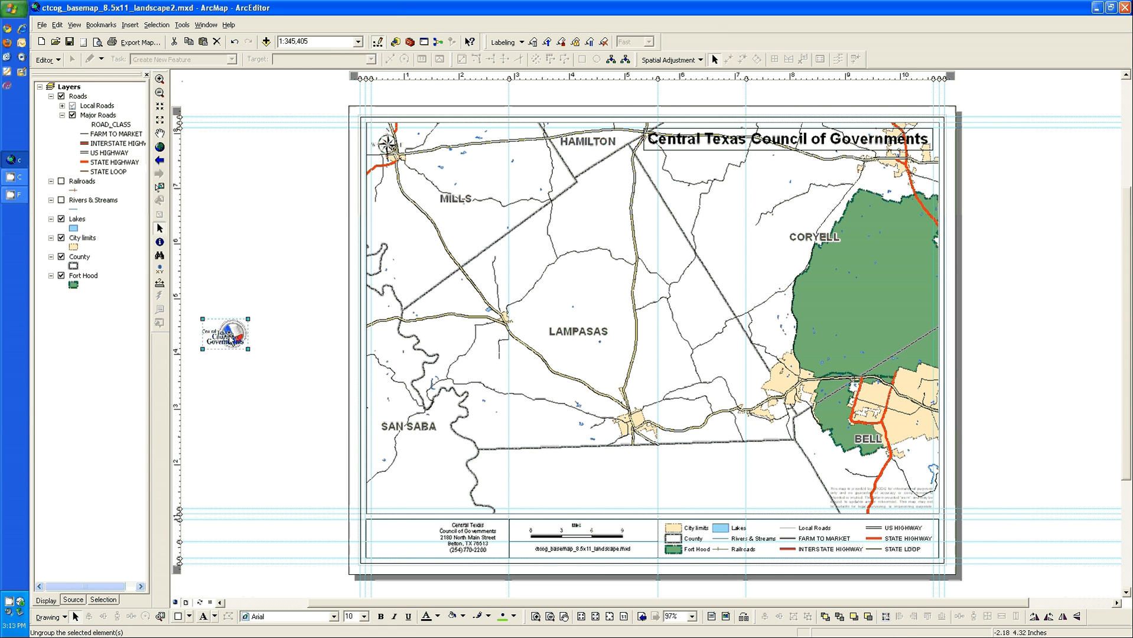
# Move the address text to the left end of its title block box and align the two to their vertical center
pyautogui.click(469, 538)
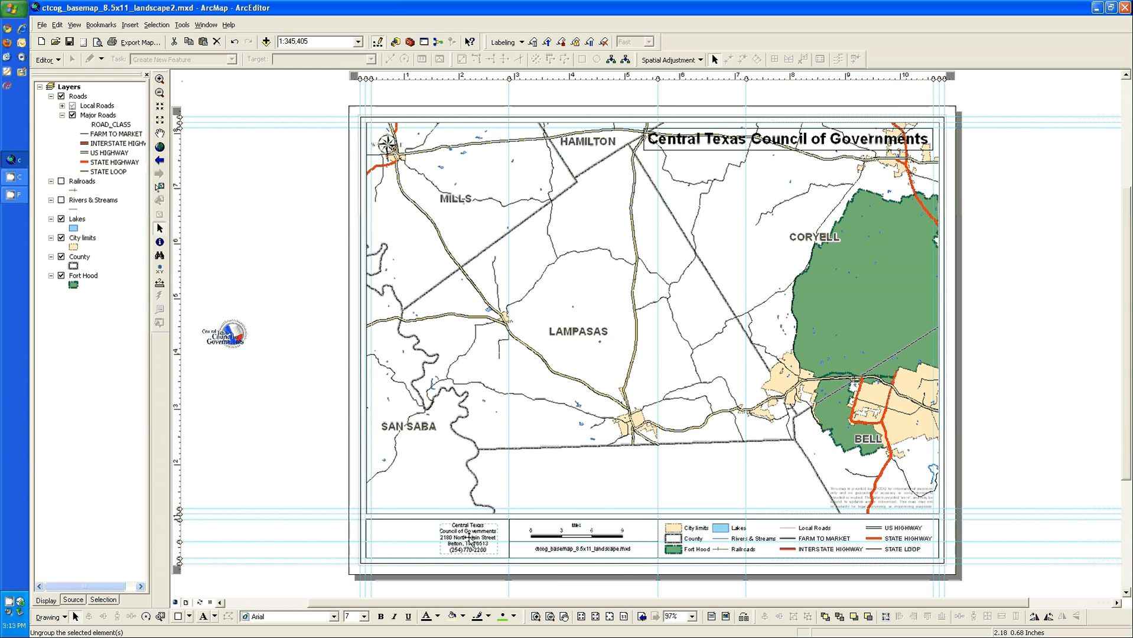
pyautogui.moveTo(468, 538); pyautogui.dragTo(401, 540)
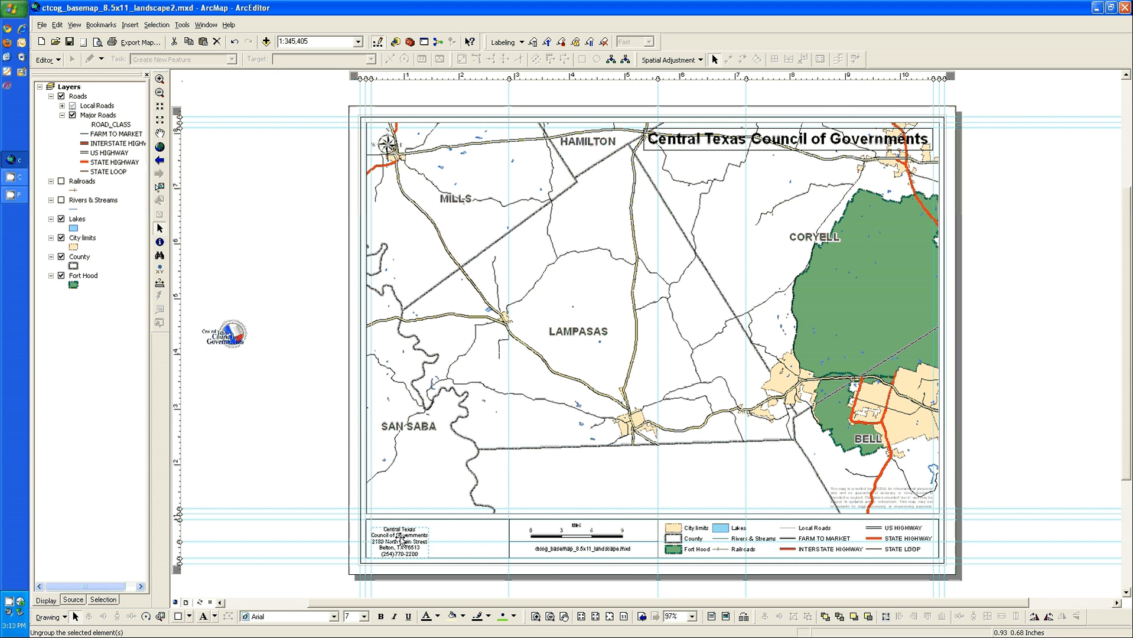
pyautogui.click(485, 546)
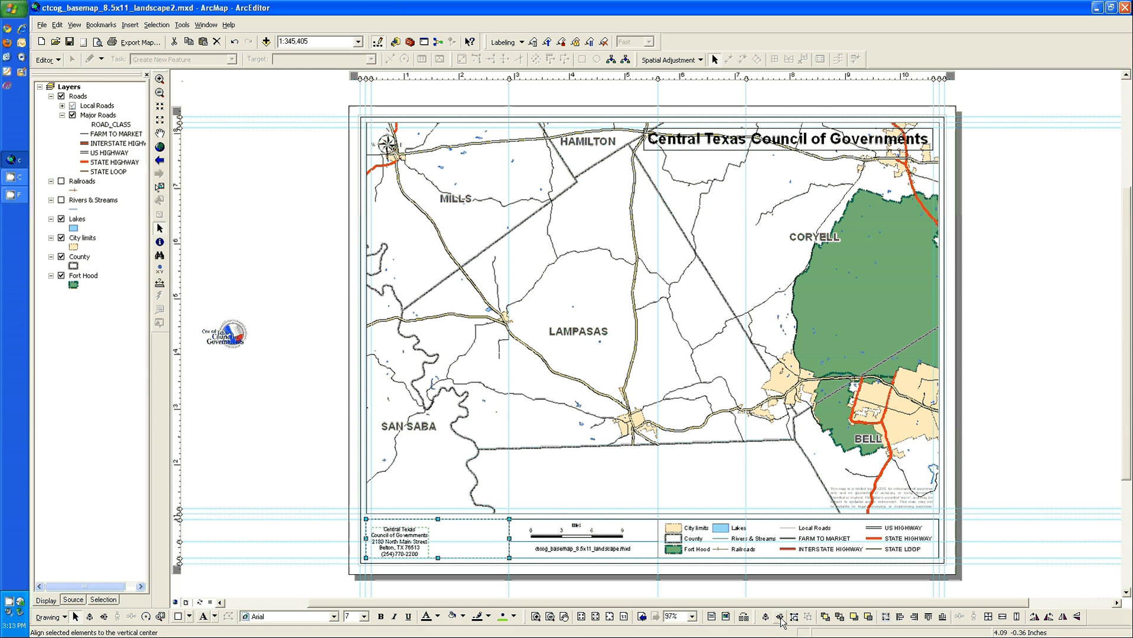
pyautogui.click(780, 617)
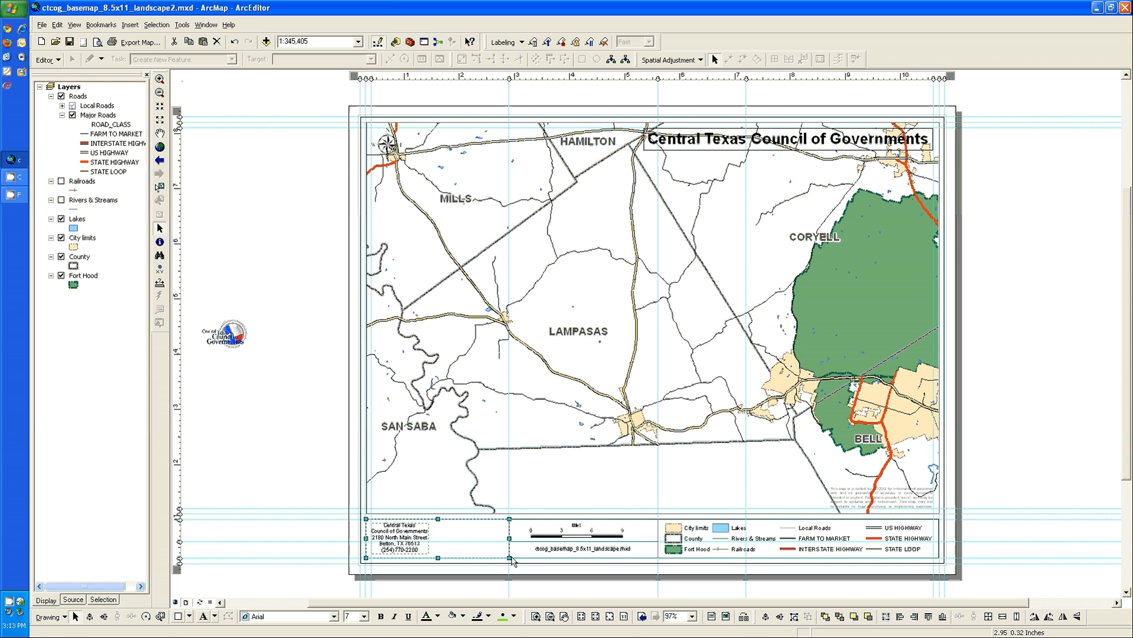
# Move the vertical guide from the address box's right edge to just past the address text and narrow the box to it
pyautogui.click(519, 536)
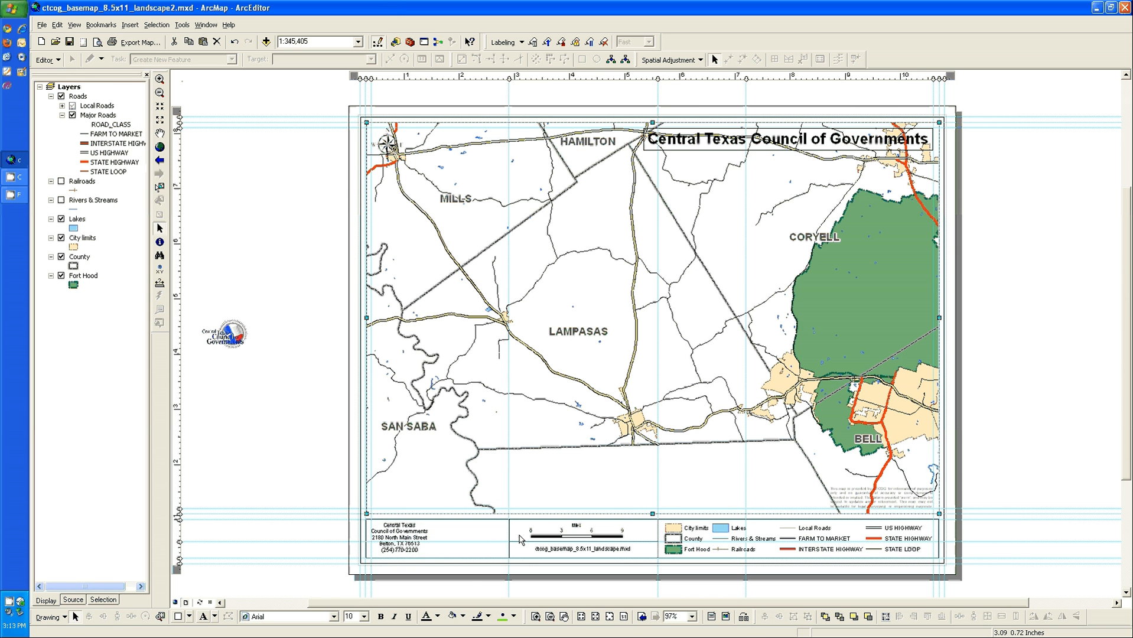
pyautogui.moveTo(509, 77); pyautogui.dragTo(437, 77)
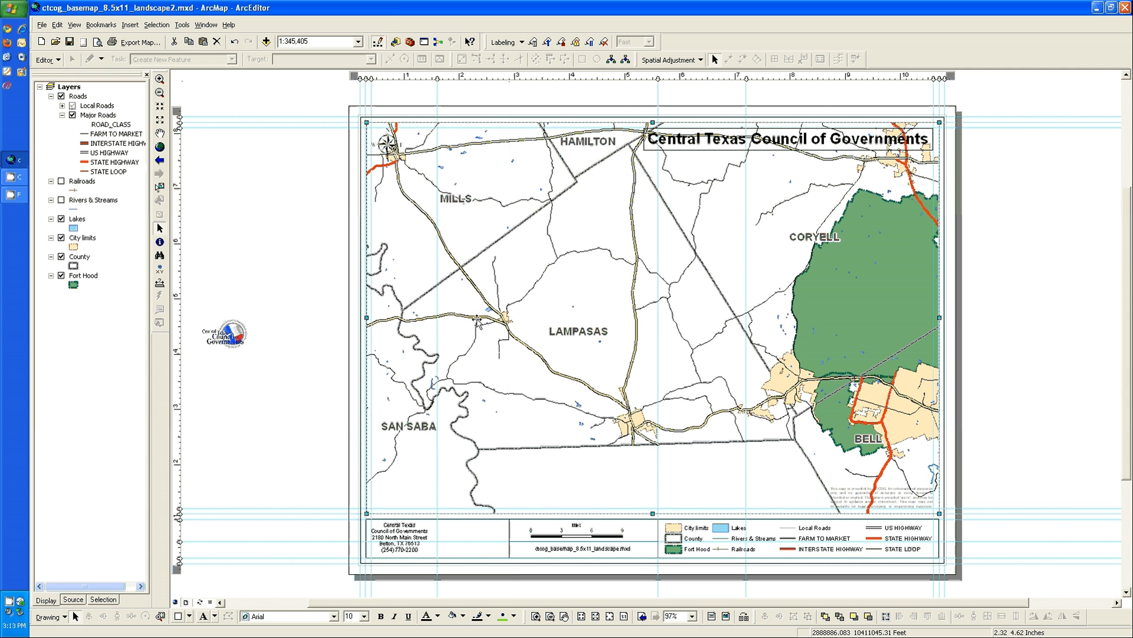
pyautogui.click(501, 537)
pyautogui.moveTo(509, 539); pyautogui.dragTo(437, 540)
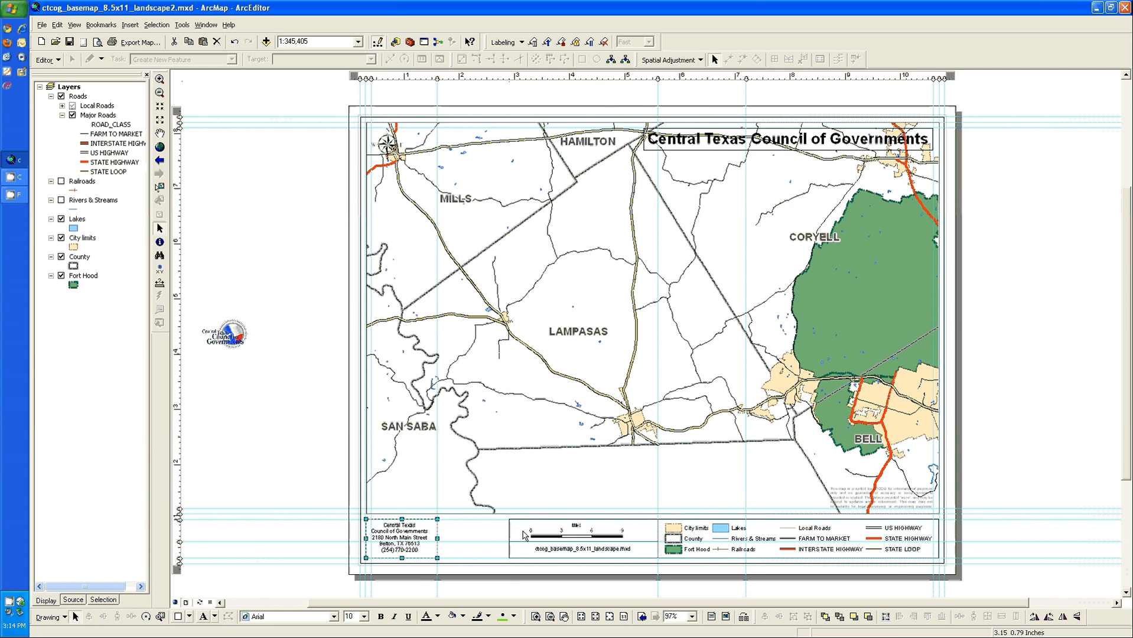
# Set the scale bar's number of divisions to 4
pyautogui.click(648, 539)
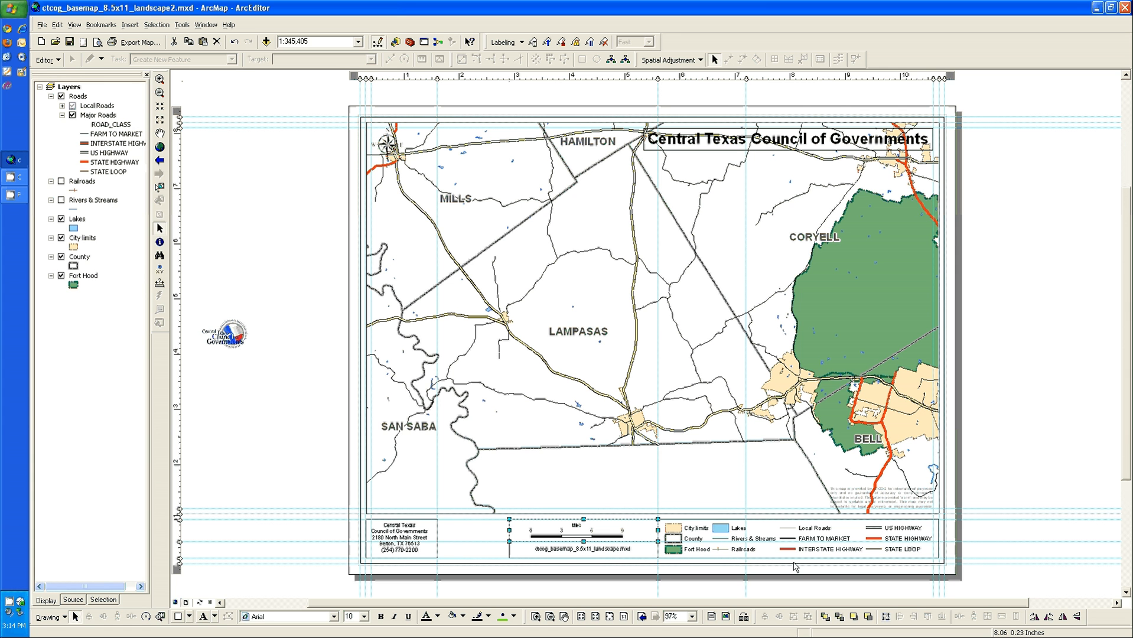
pyautogui.click(606, 534)
pyautogui.click(606, 534)
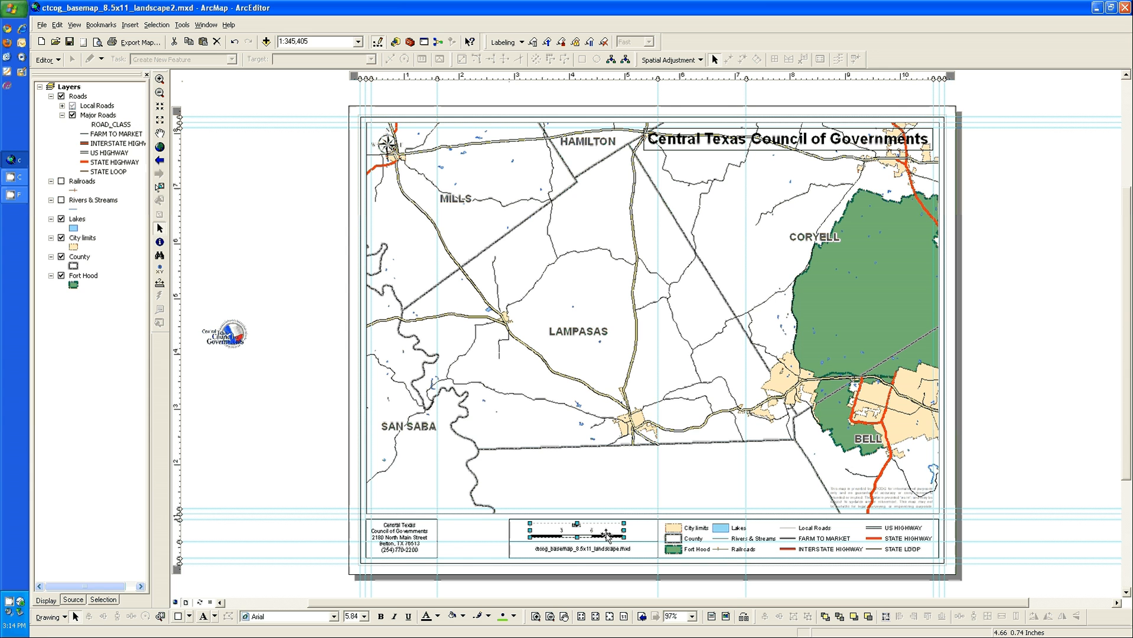
pyautogui.rightClick(606, 535)
pyautogui.click(636, 524)
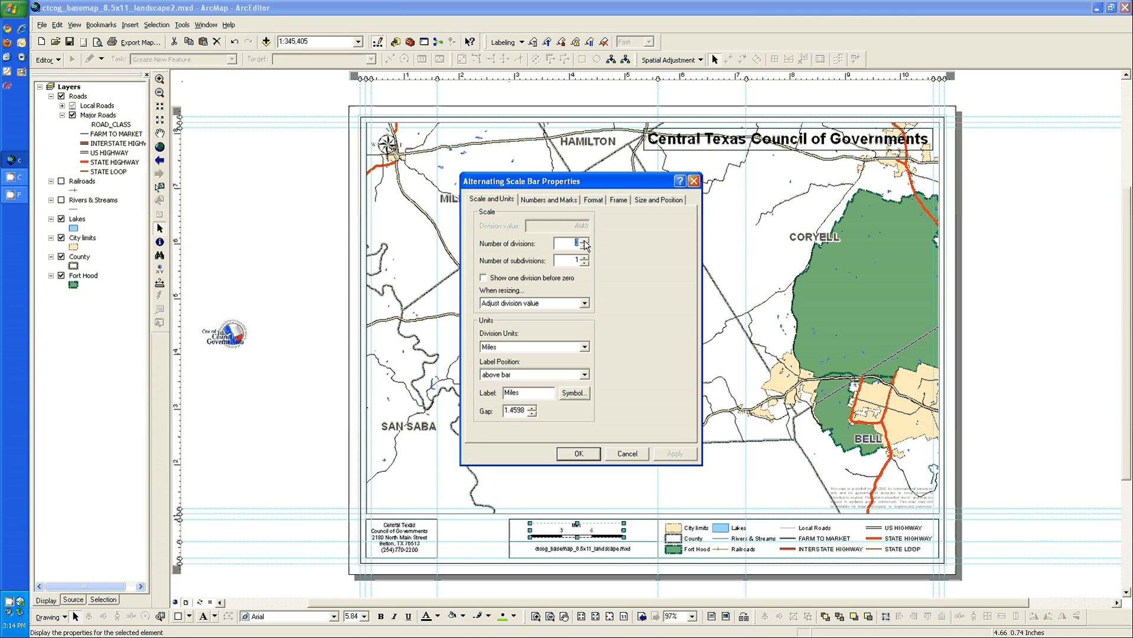
pyautogui.click(583, 240)
pyautogui.click(674, 454)
pyautogui.click(583, 453)
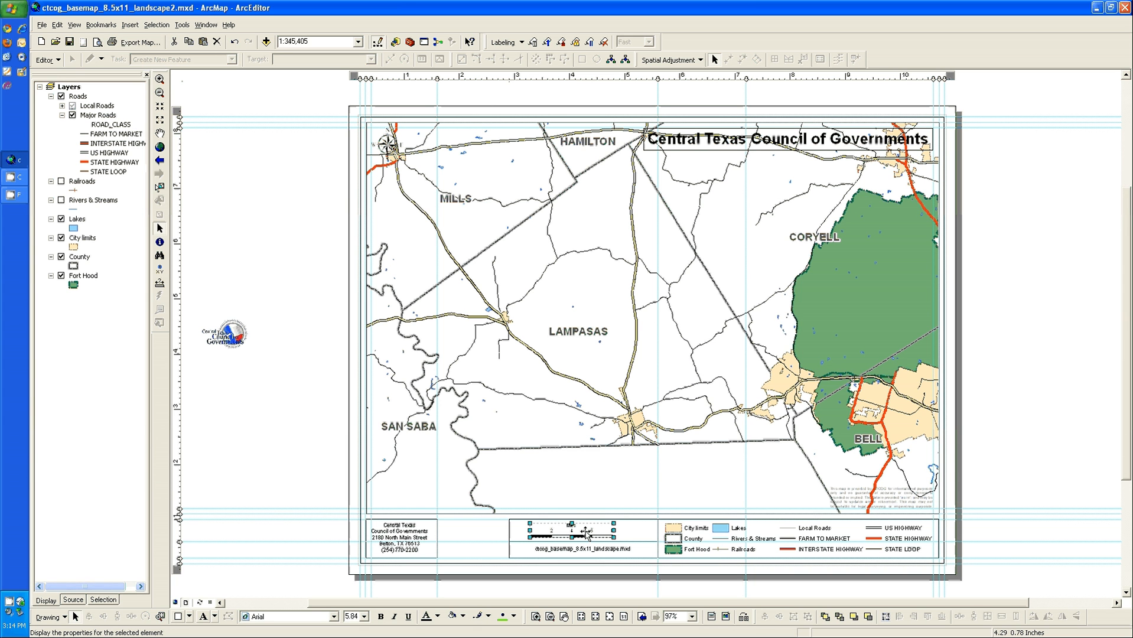
# Nudge the scale bar right until it sits near the right end of its box
pyautogui.moveTo(585, 530); pyautogui.dragTo(585, 530)
pyautogui.press('Right')
pyautogui.press('Right')
pyautogui.press('Right')
pyautogui.press('Right')
pyautogui.press('Right')
pyautogui.press('Right')
pyautogui.press('Right')
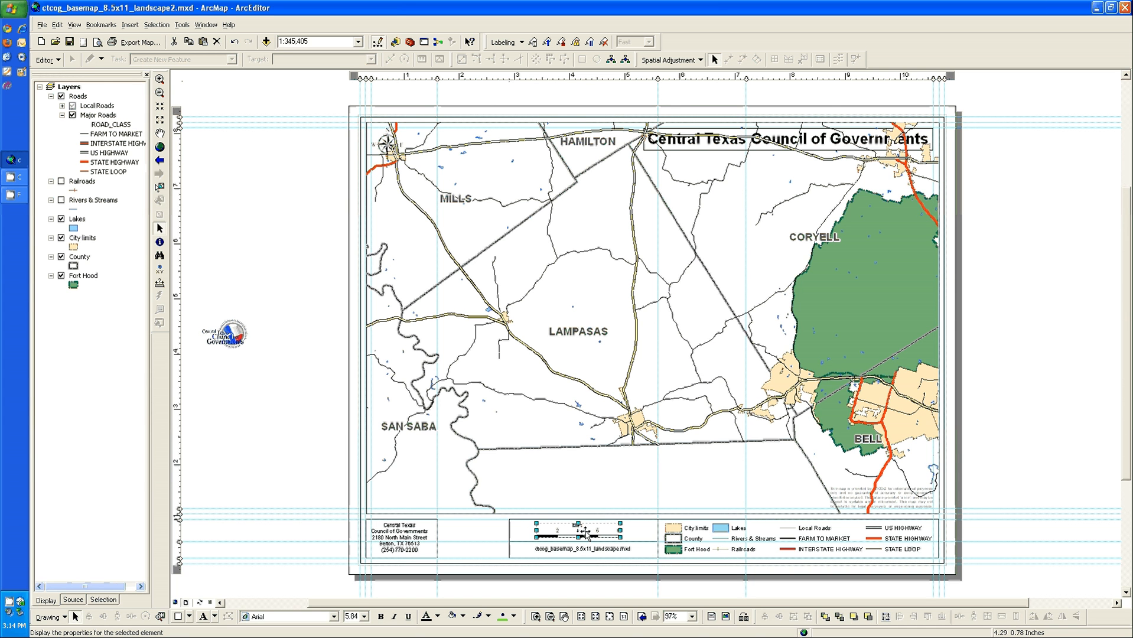
pyautogui.press('Right')
pyautogui.press('Right')
pyautogui.press('Right')
pyautogui.press('Right')
pyautogui.press('Right')
pyautogui.press('Right')
pyautogui.press('Right')
pyautogui.press('Right')
pyautogui.press('Right')
pyautogui.press('Right')
pyautogui.press('Right')
pyautogui.press('Right')
pyautogui.press('Right')
pyautogui.press('Right')
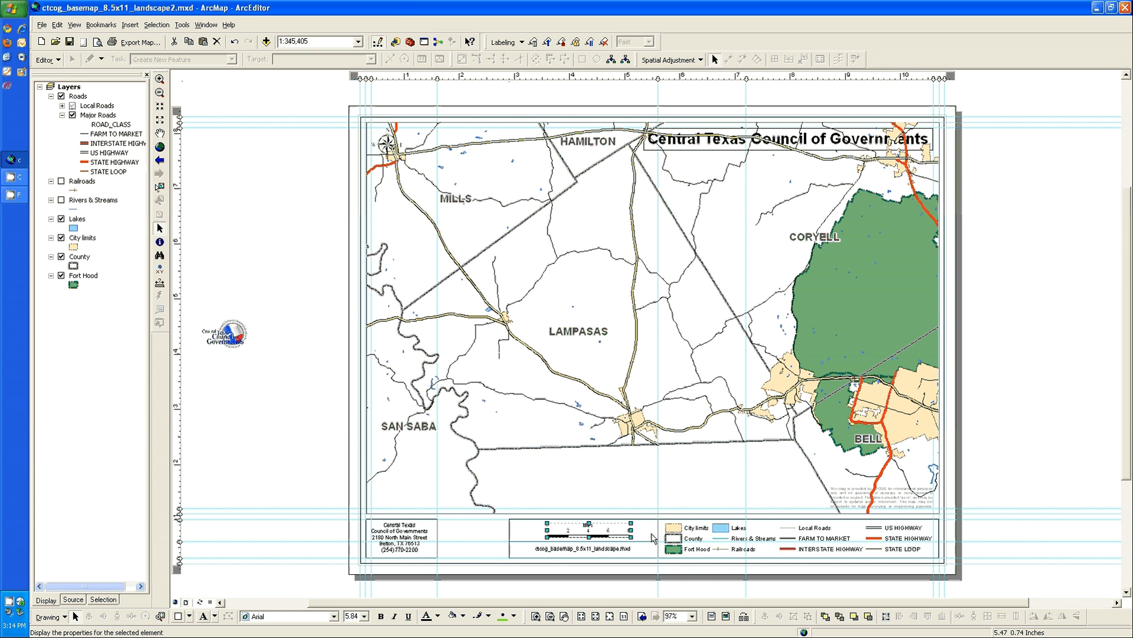
pyautogui.press('Right')
pyautogui.press('Right')
pyautogui.press('Right')
pyautogui.press('Right')
pyautogui.press('Right')
pyautogui.press('Right')
pyautogui.press('Right')
pyautogui.press('Right')
pyautogui.press('Right')
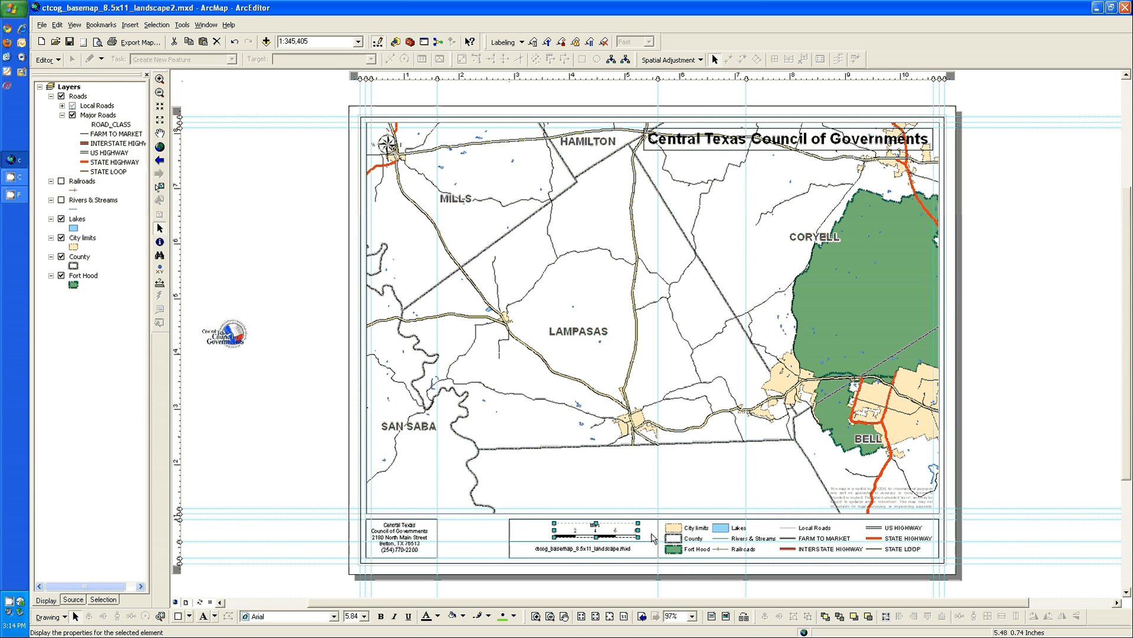
pyautogui.press('Right')
pyautogui.press('Right')
pyautogui.press('Right')
pyautogui.press('Right')
pyautogui.press('Right')
pyautogui.press('Right')
pyautogui.press('Right')
pyautogui.press('Right')
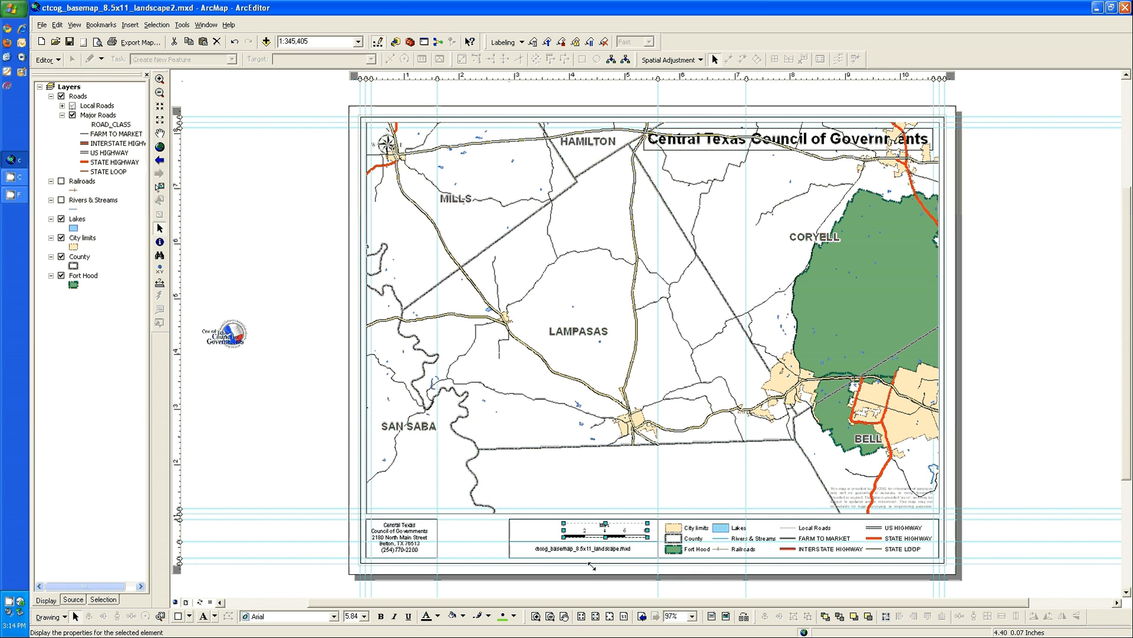
# Nudge the map file name text right so it sits beneath the shifted scale bar
pyautogui.click(600, 549)
pyautogui.press('Right')
pyautogui.press('Right')
pyautogui.press('Right')
pyautogui.press('Right')
pyautogui.press('Right')
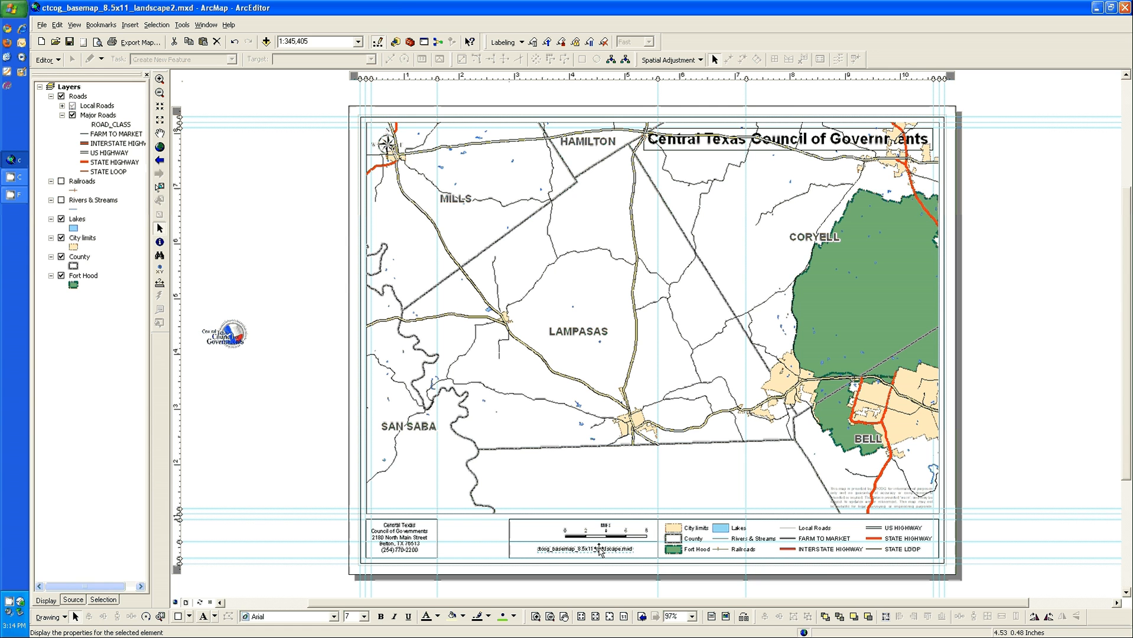
pyautogui.press('Right')
pyautogui.press('Right')
pyautogui.press('Right')
pyautogui.press('Right')
pyautogui.press('Right')
pyautogui.press('Right')
pyautogui.press('Right')
pyautogui.press('Right')
pyautogui.press('Right')
pyautogui.press('Right')
pyautogui.press('Right')
pyautogui.press('Right')
pyautogui.press('Right')
pyautogui.press('Right')
pyautogui.press('Right')
pyautogui.press('Right')
pyautogui.press('Right')
pyautogui.press('Right')
# Add a vertical guide just left of the scale bar and narrow the scale bar and file name boxes to it
pyautogui.click(541, 529)
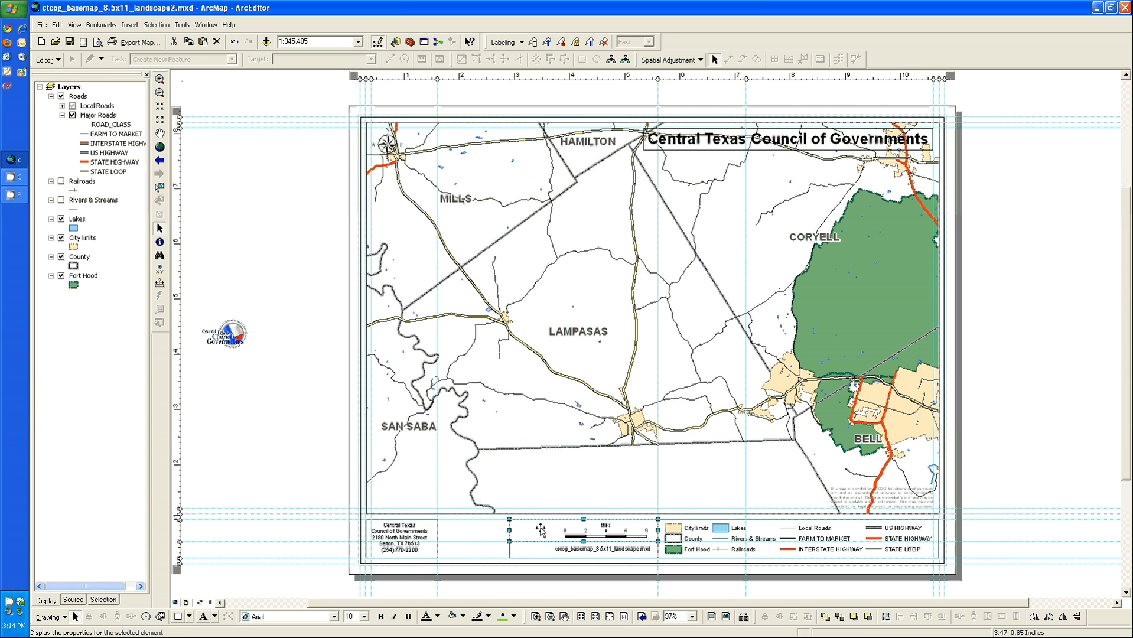
pyautogui.click(543, 78)
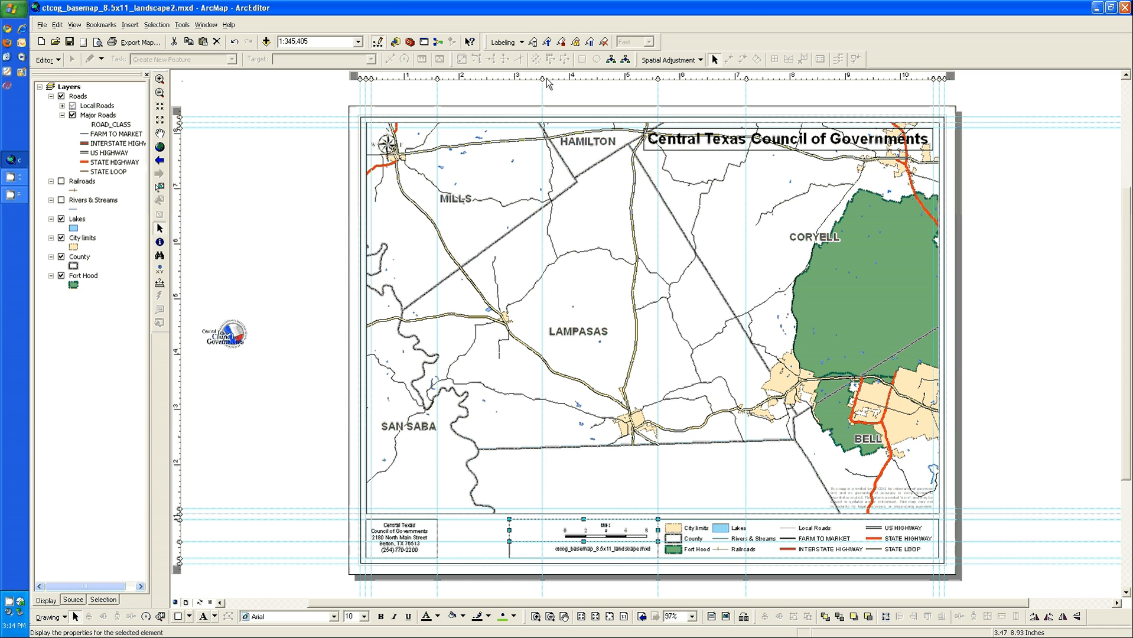
pyautogui.moveTo(542, 77); pyautogui.dragTo(547, 77)
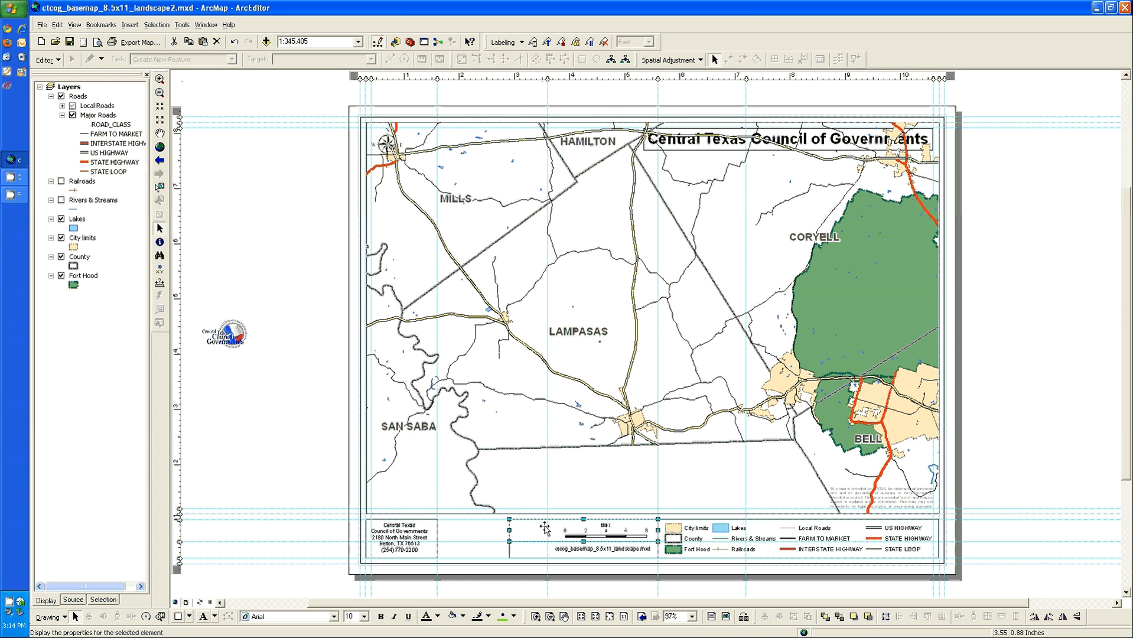
pyautogui.click(527, 548)
pyautogui.moveTo(544, 526); pyautogui.dragTo(547, 548)
pyautogui.click(688, 474)
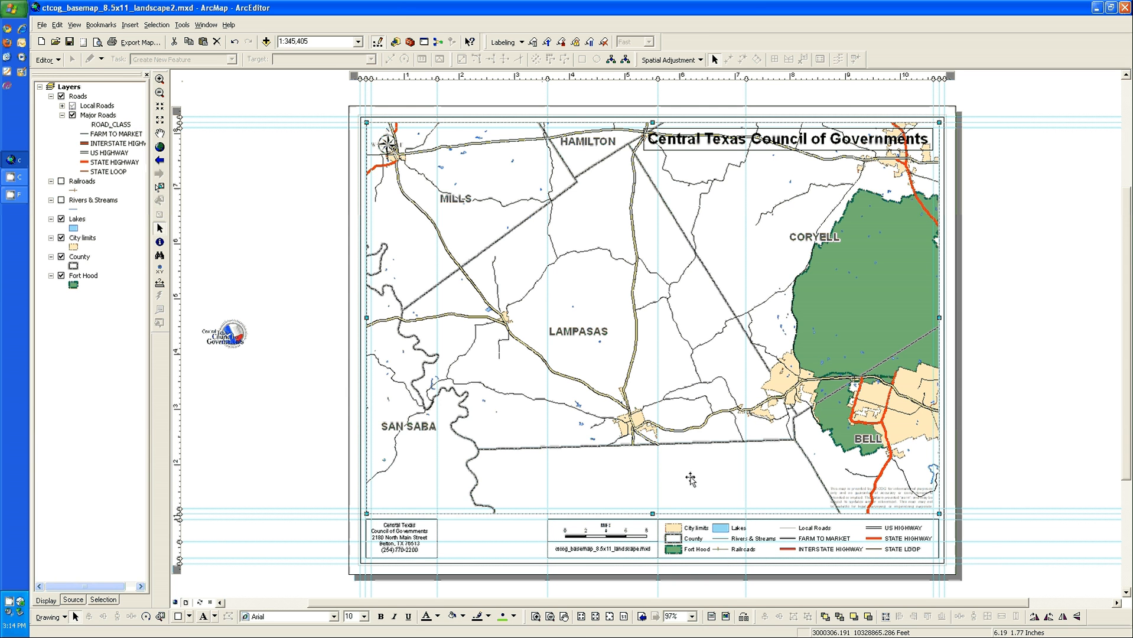
pyautogui.click(848, 502)
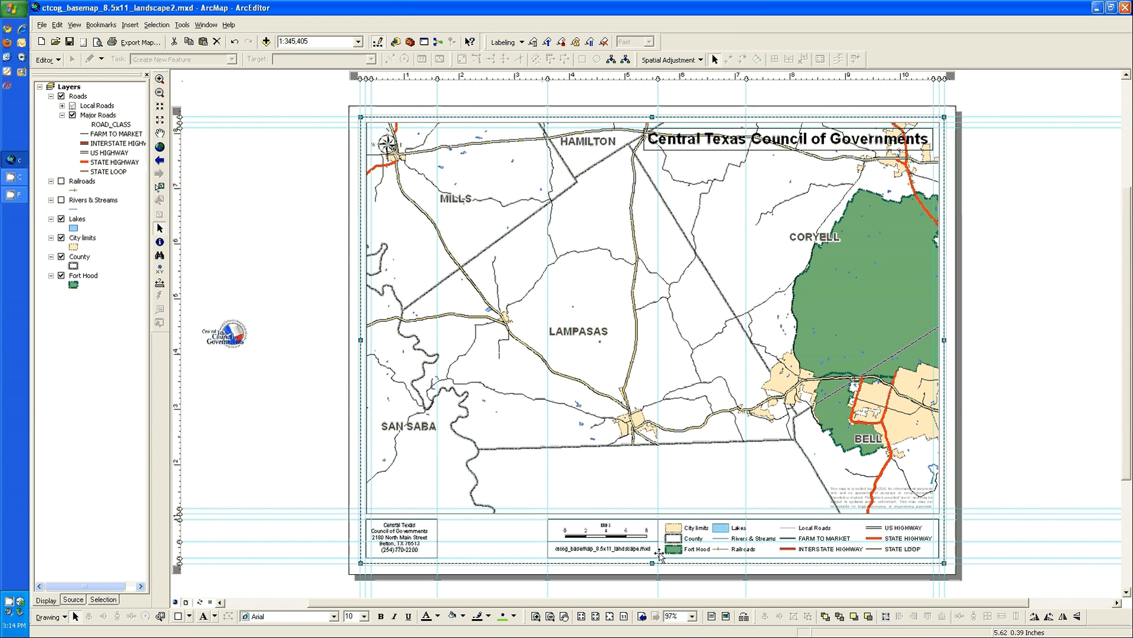
# Duplicate the scale bar's frame box and fit the copy into the empty title block space between the address and the scale bar
pyautogui.click(653, 525)
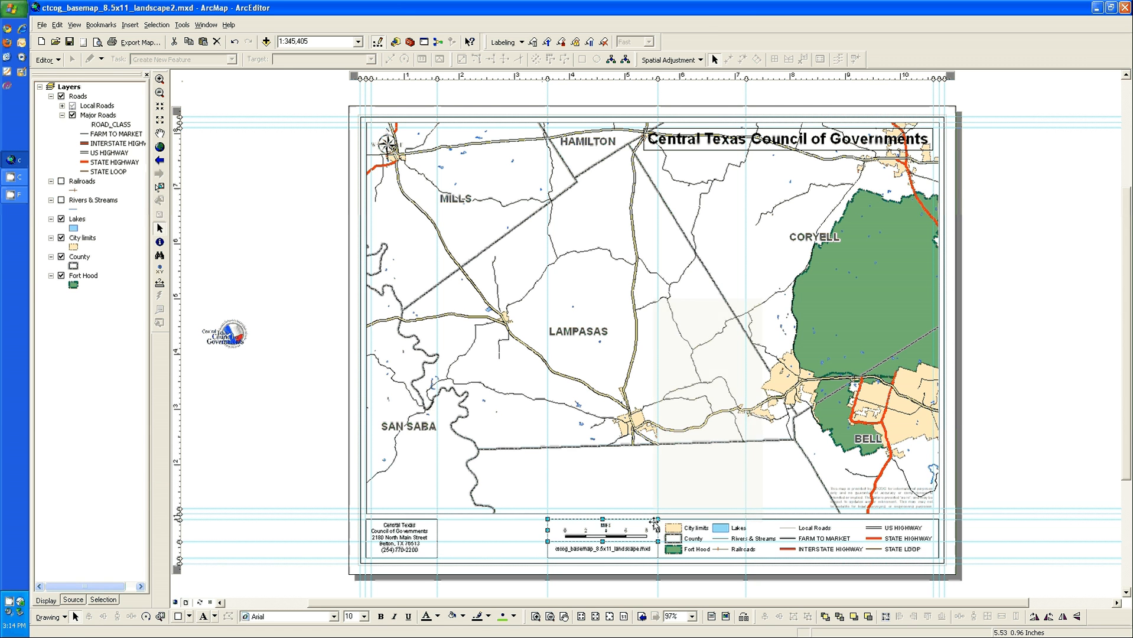
pyautogui.rightClick(654, 522)
pyautogui.press('Escape')
pyautogui.rightClick(653, 237)
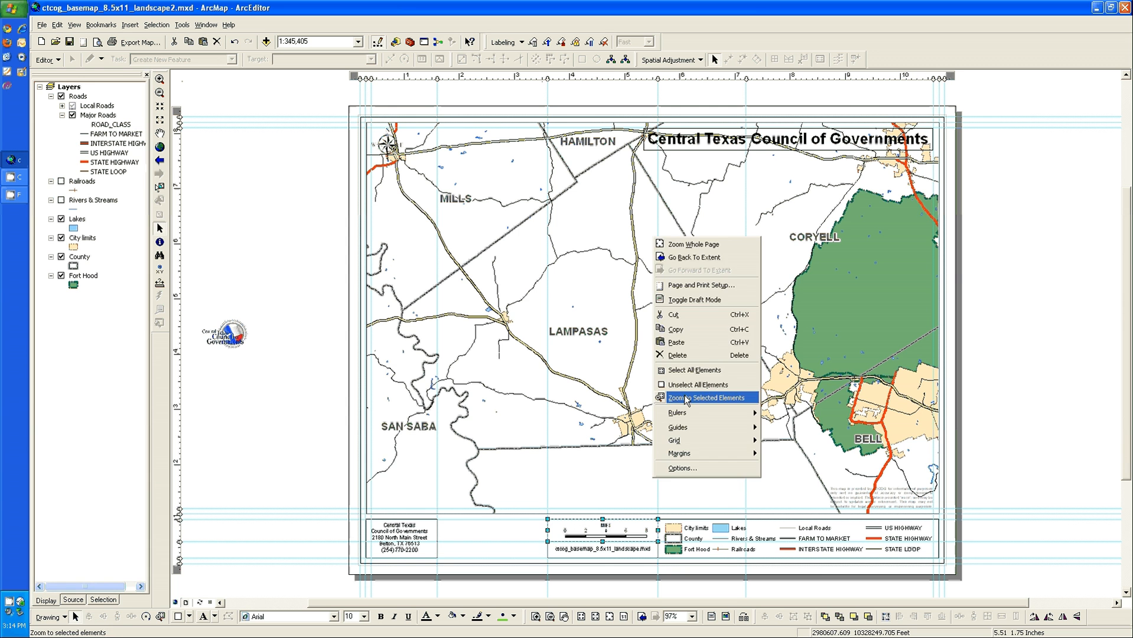
pyautogui.click(676, 343)
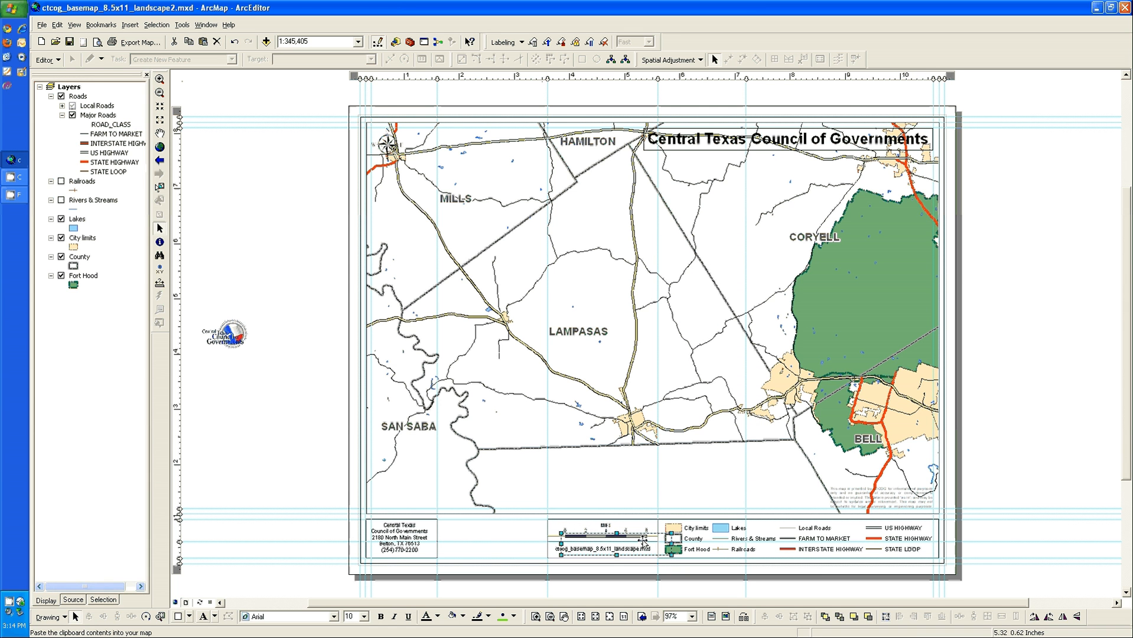
pyautogui.moveTo(657, 551); pyautogui.dragTo(548, 552)
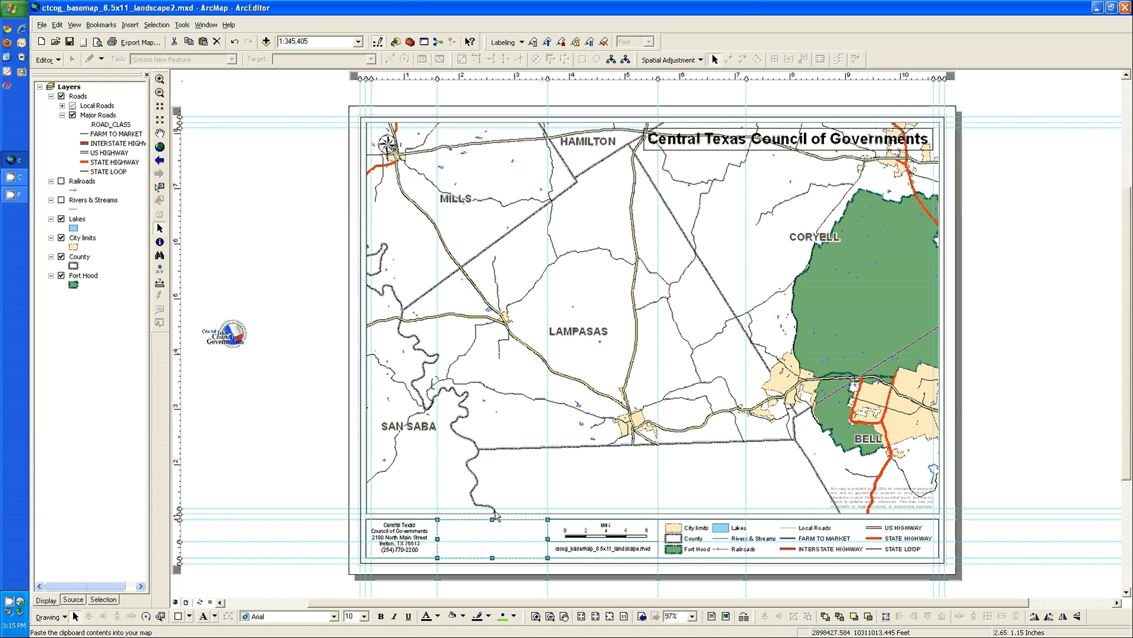
# Center the disclaimer text horizontally and vertically inside the new box beside the address
pyautogui.click(861, 499)
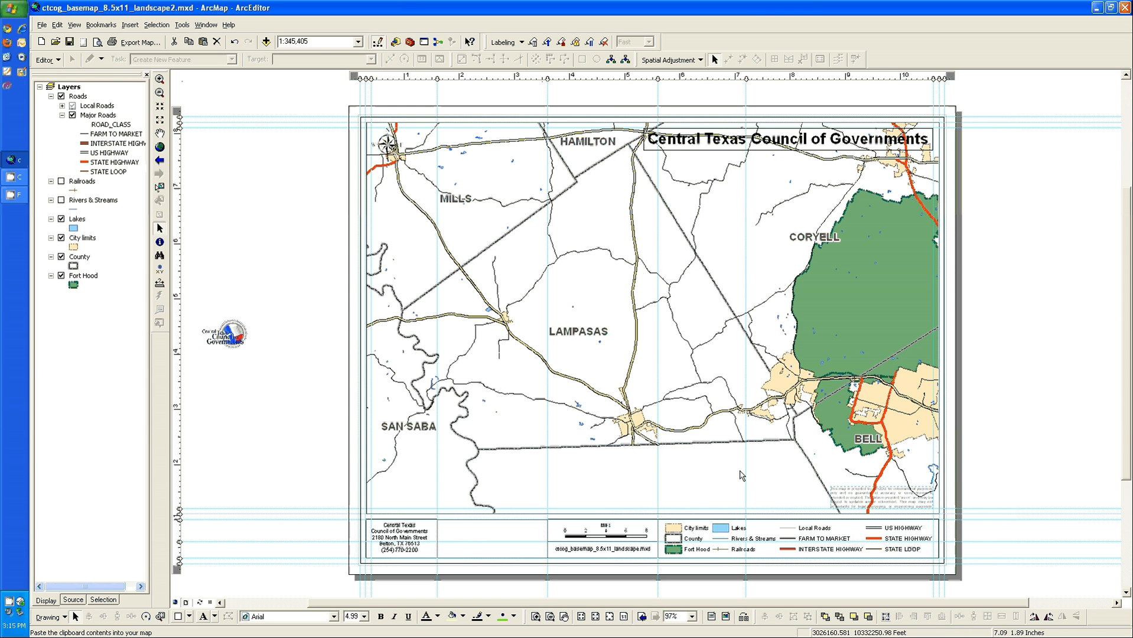
pyautogui.click(525, 541)
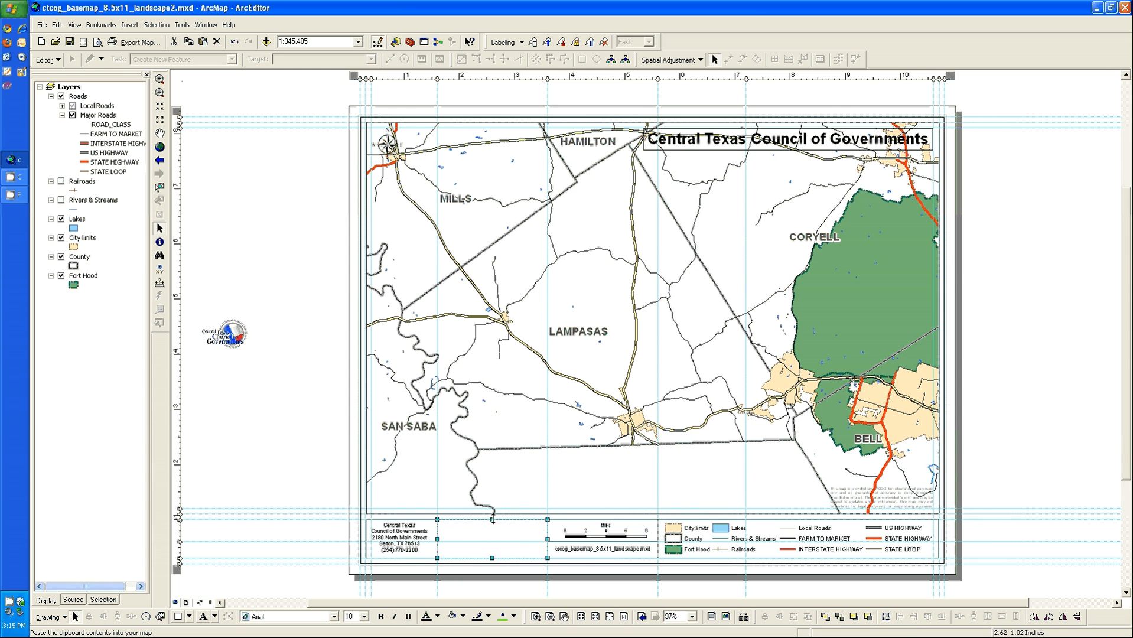
pyautogui.click(610, 509)
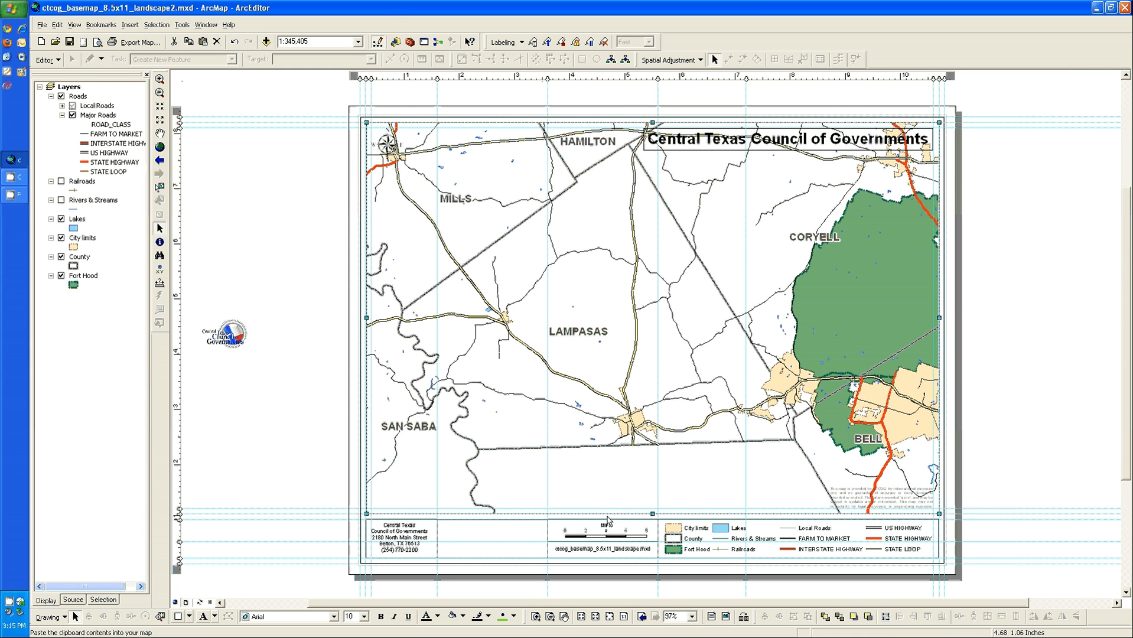
pyautogui.click(854, 498)
pyautogui.click(854, 498)
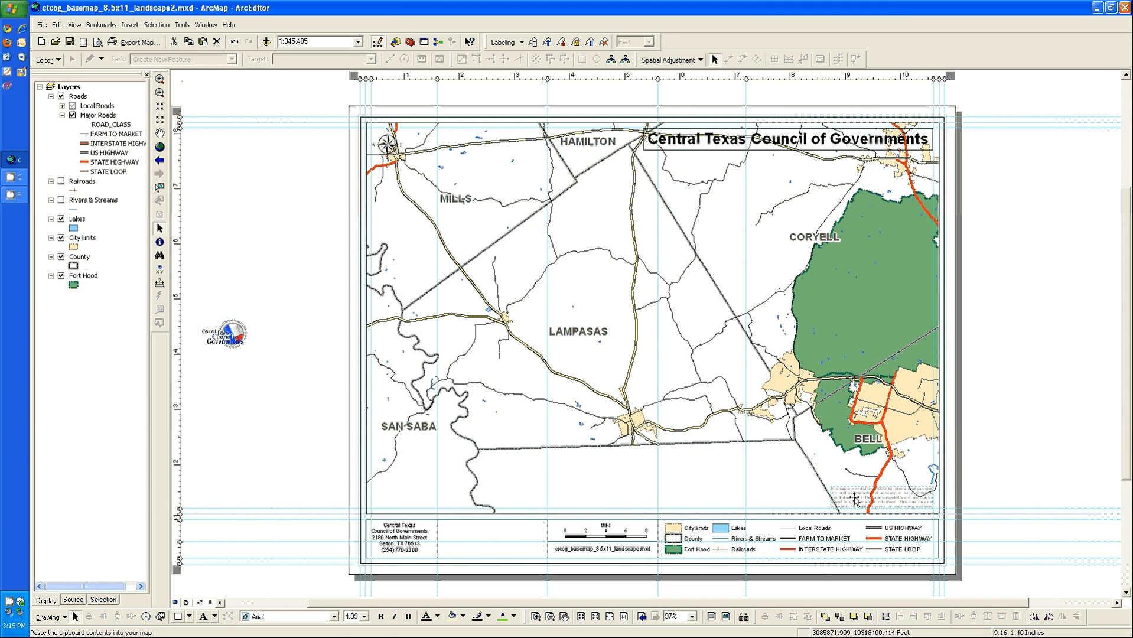
pyautogui.click(510, 537)
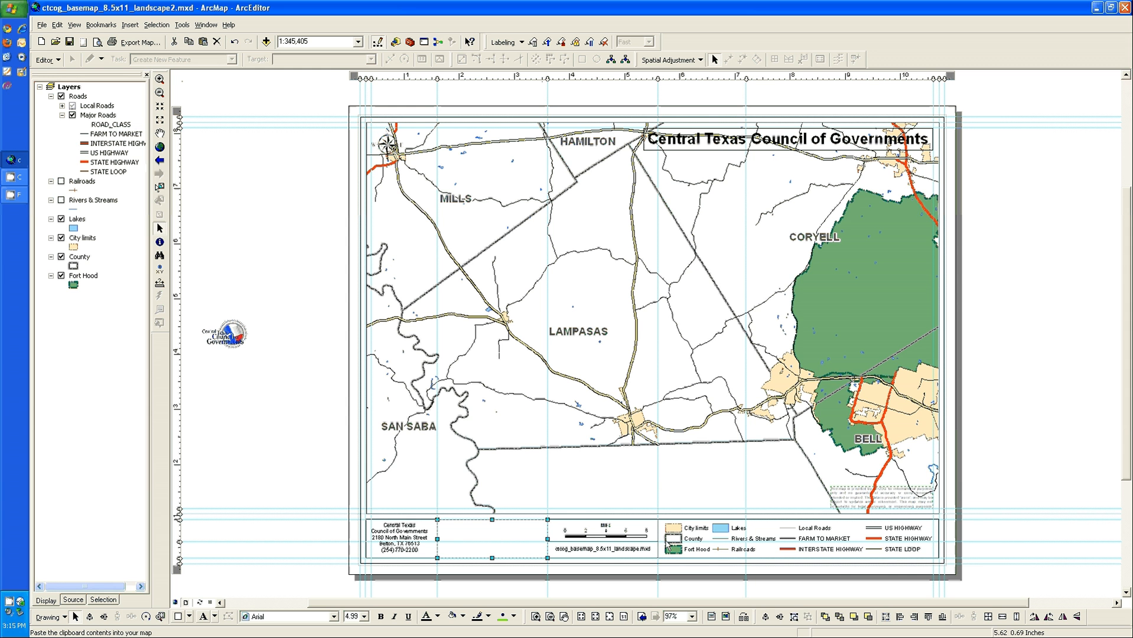
pyautogui.click(766, 617)
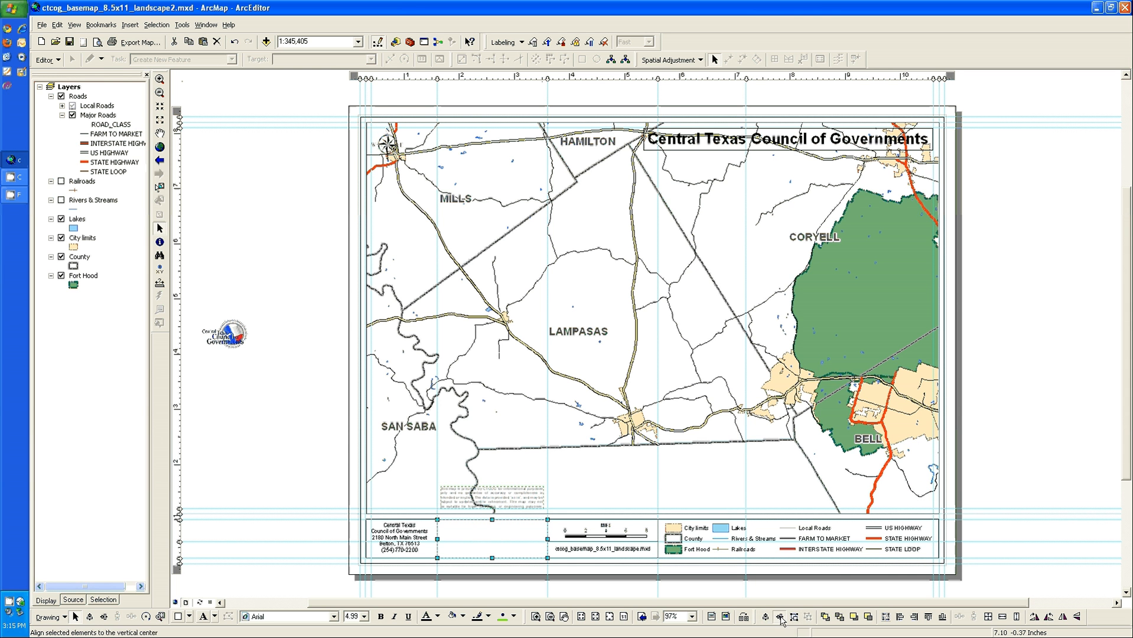
pyautogui.click(780, 617)
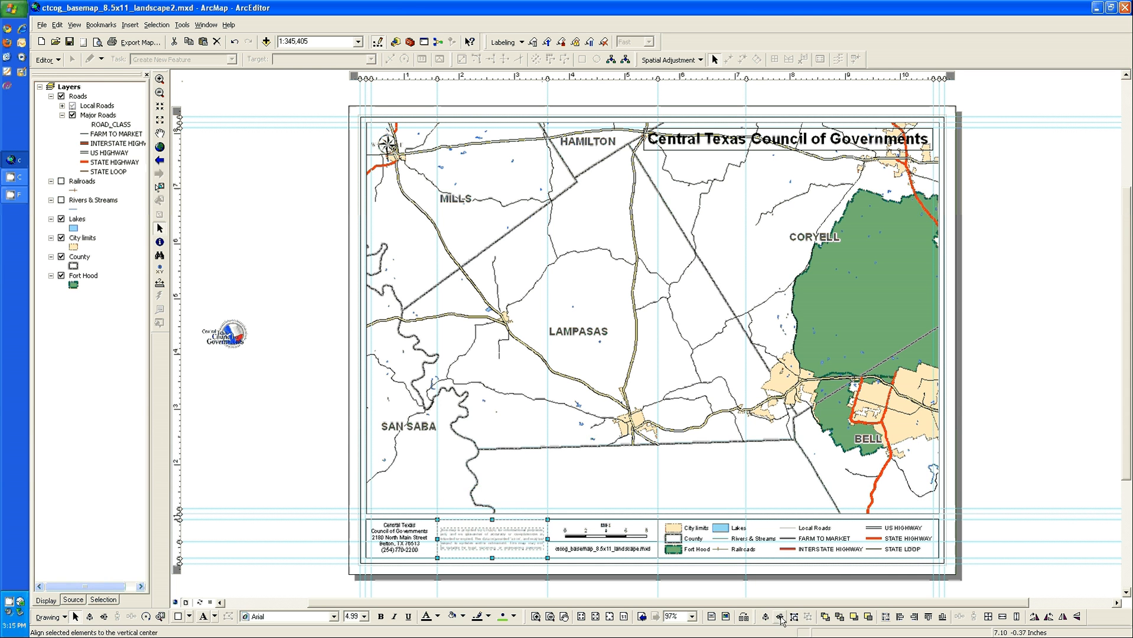
pyautogui.click(631, 503)
# Snap the top and bottom edges of the address, scale bar and file name boxes flush with the disclaimer box
pyautogui.click(539, 616)
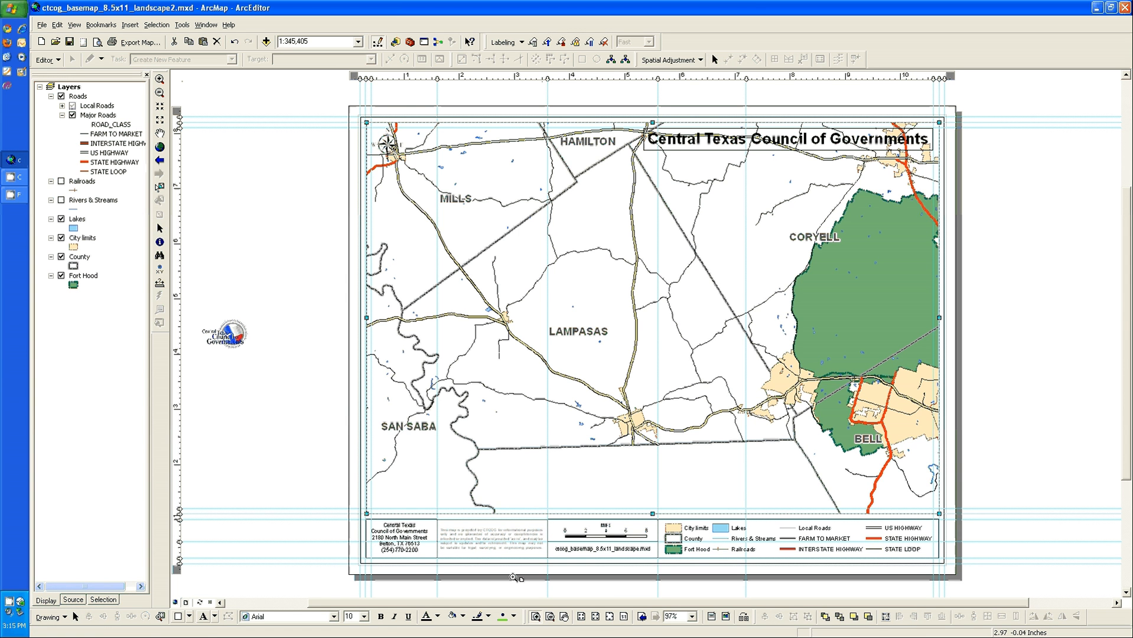
pyautogui.moveTo(415, 499); pyautogui.dragTo(574, 576)
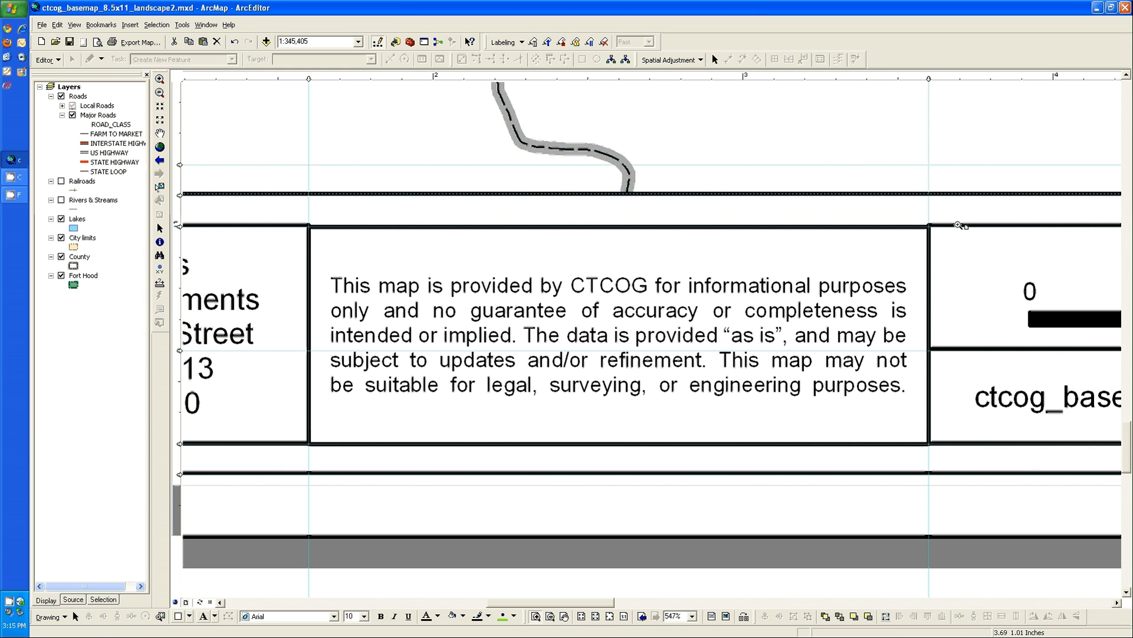
pyautogui.click(160, 229)
pyautogui.click(305, 234)
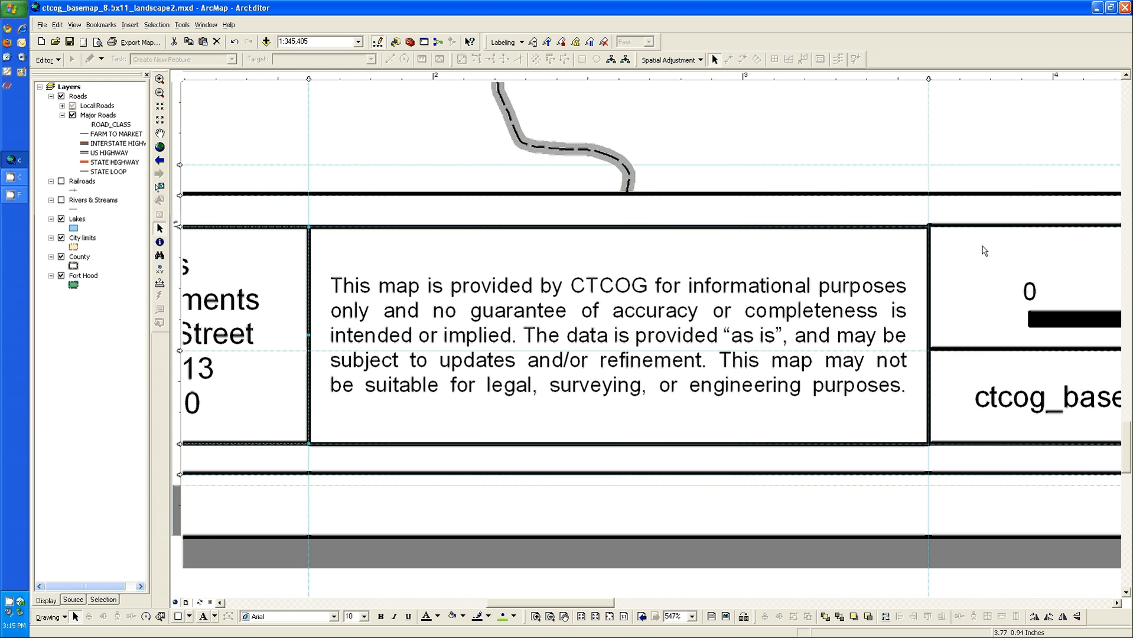
pyautogui.click(1027, 249)
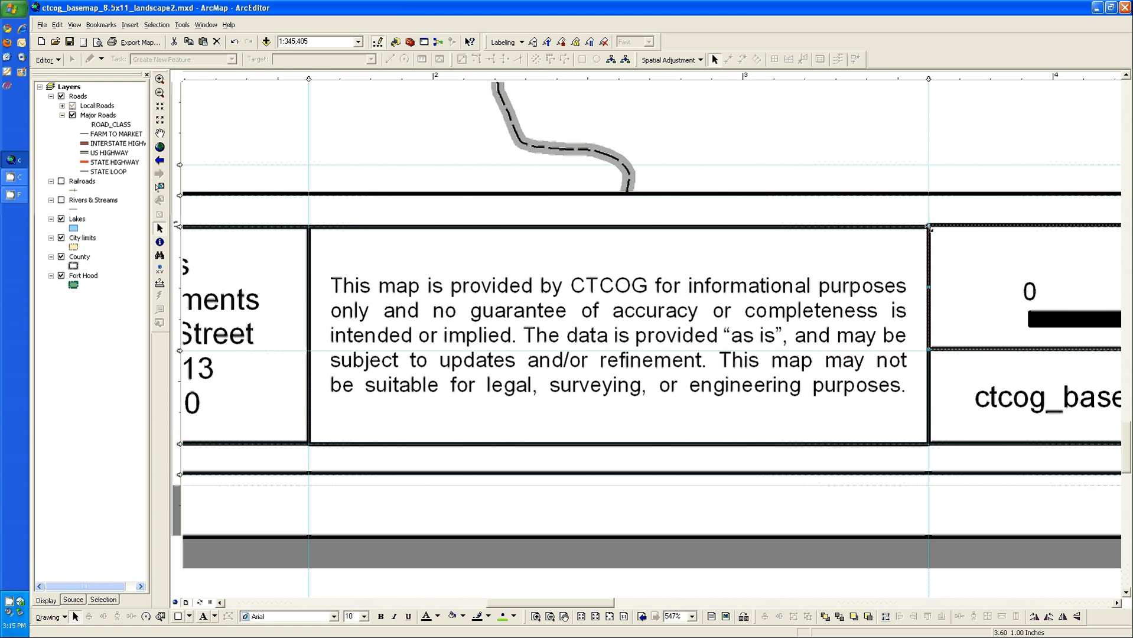
pyautogui.click(936, 423)
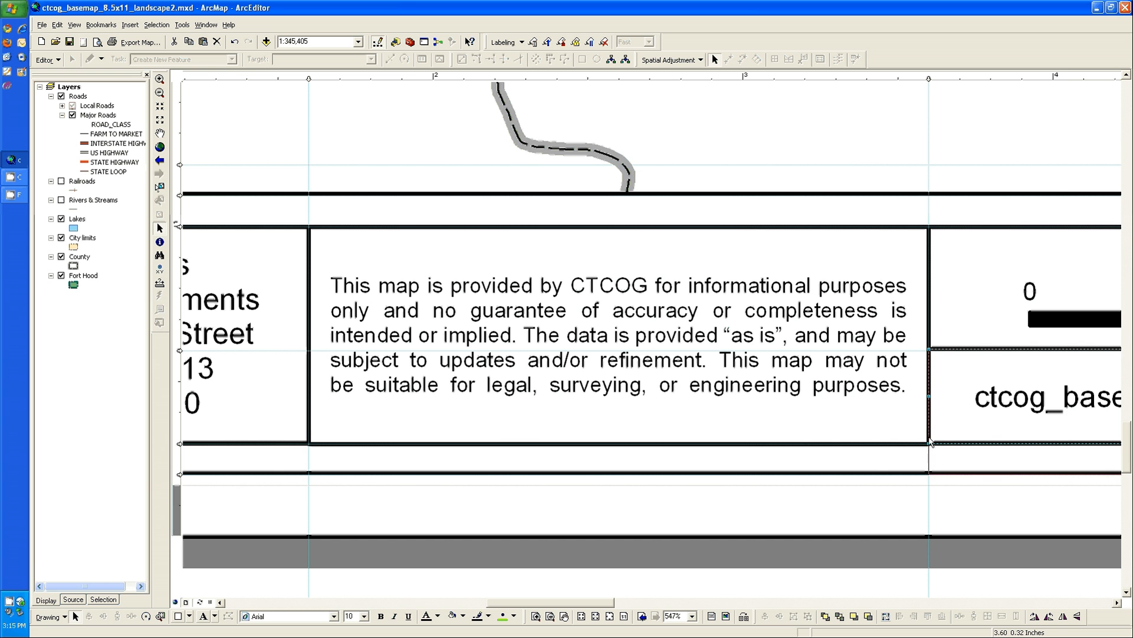
pyautogui.click(822, 420)
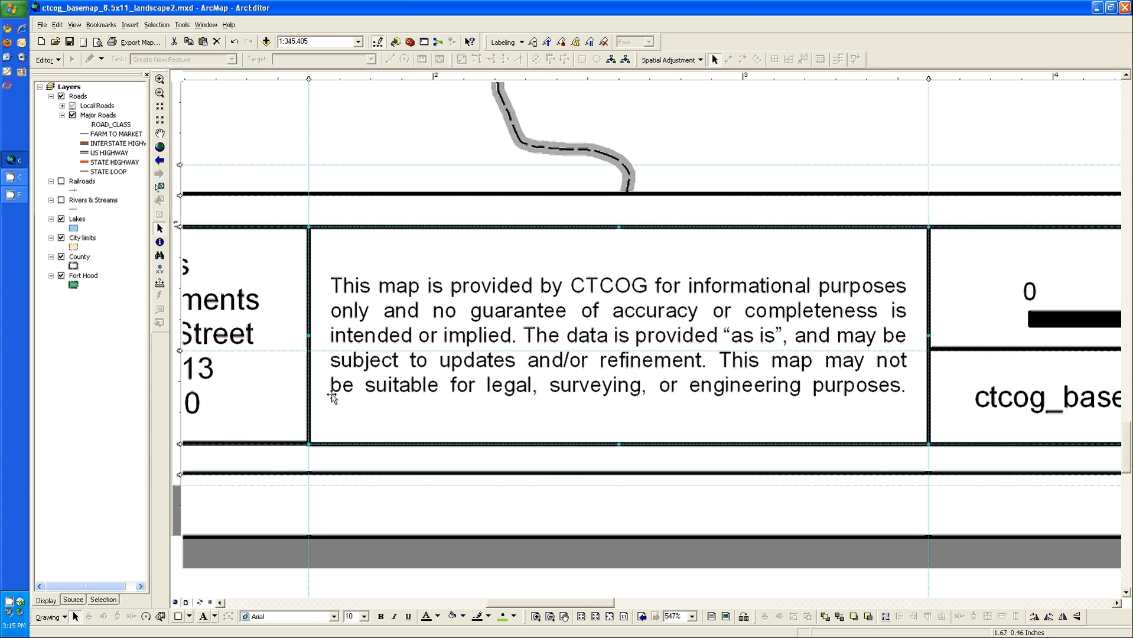
pyautogui.click(279, 430)
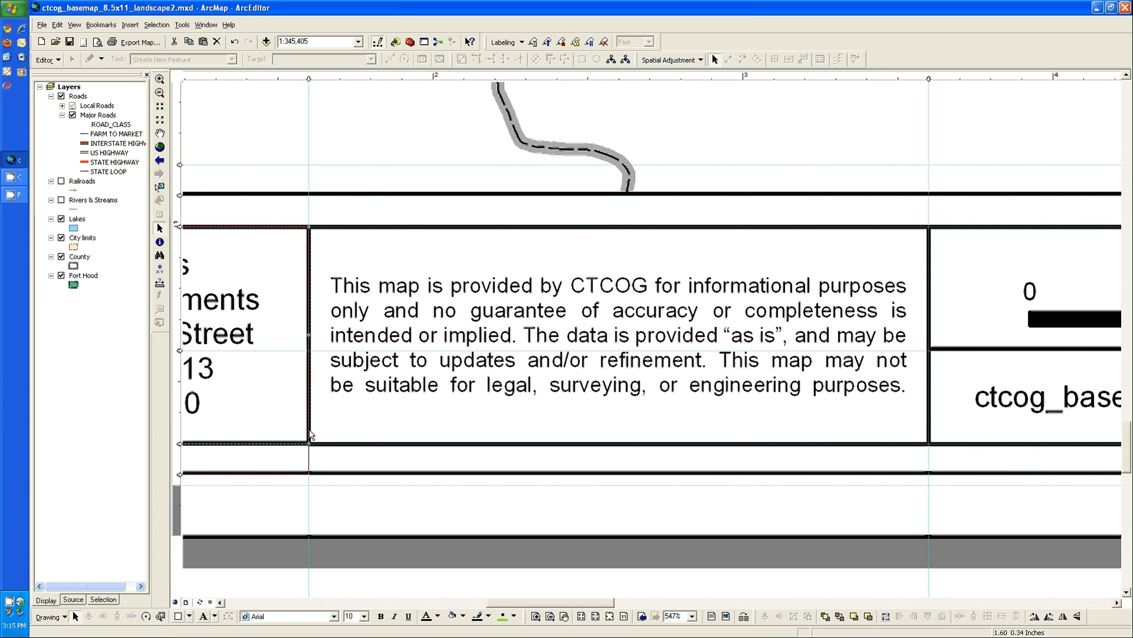
pyautogui.click(439, 460)
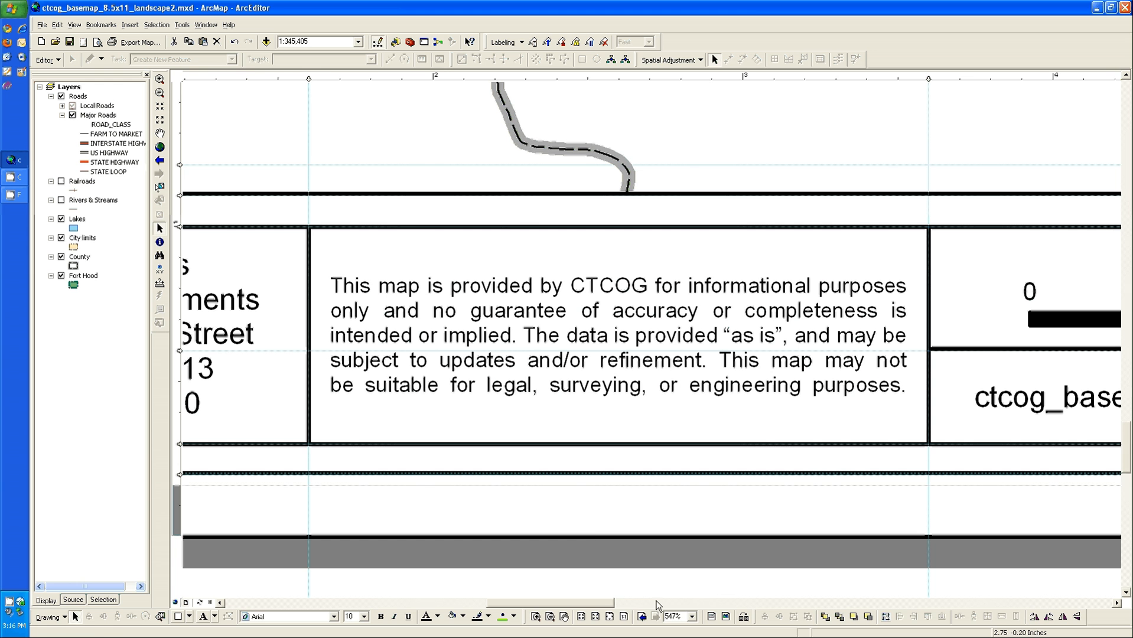
pyautogui.click(609, 616)
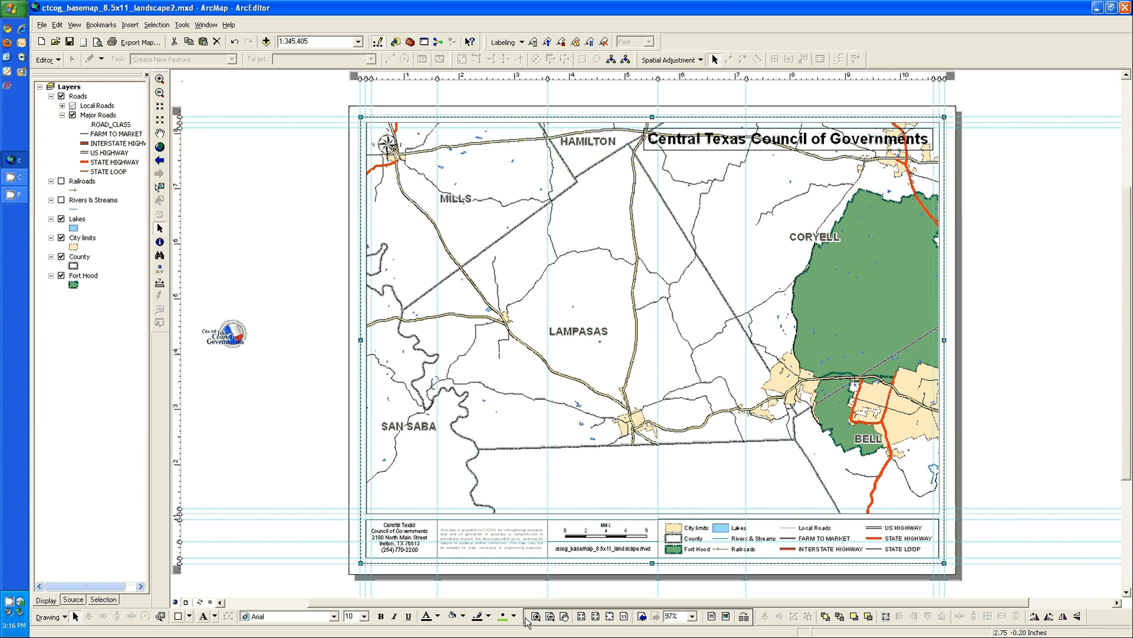
# Float the Layout toolbar, look it up in the list of available toolbars and dock it back in its place
pyautogui.moveTo(527, 622); pyautogui.dragTo(299, 414)
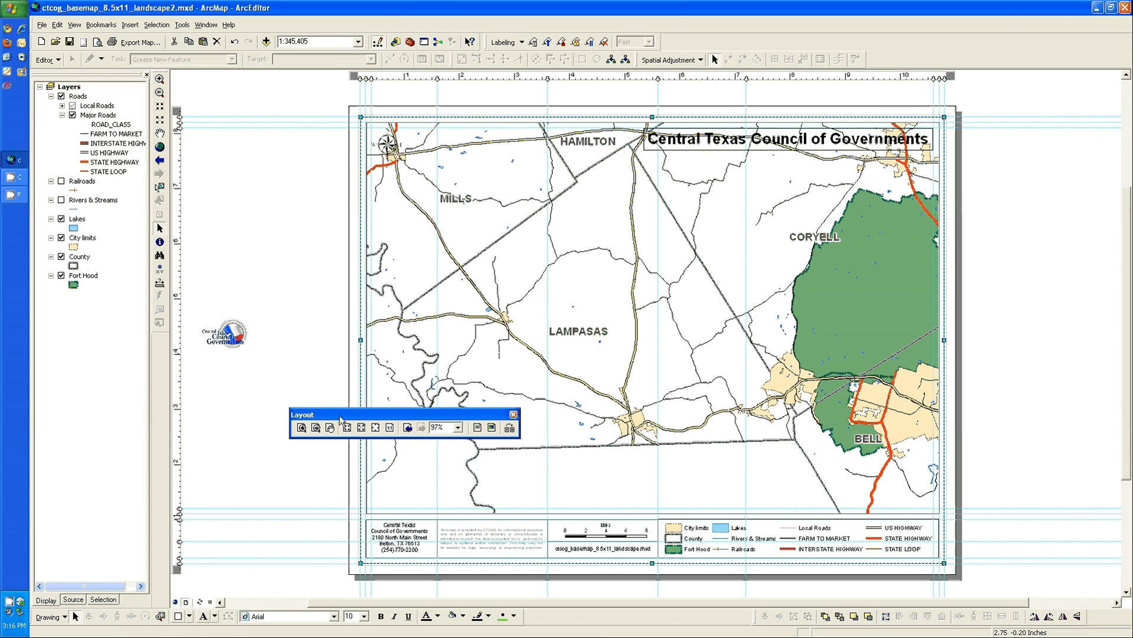
pyautogui.rightClick(910, 55)
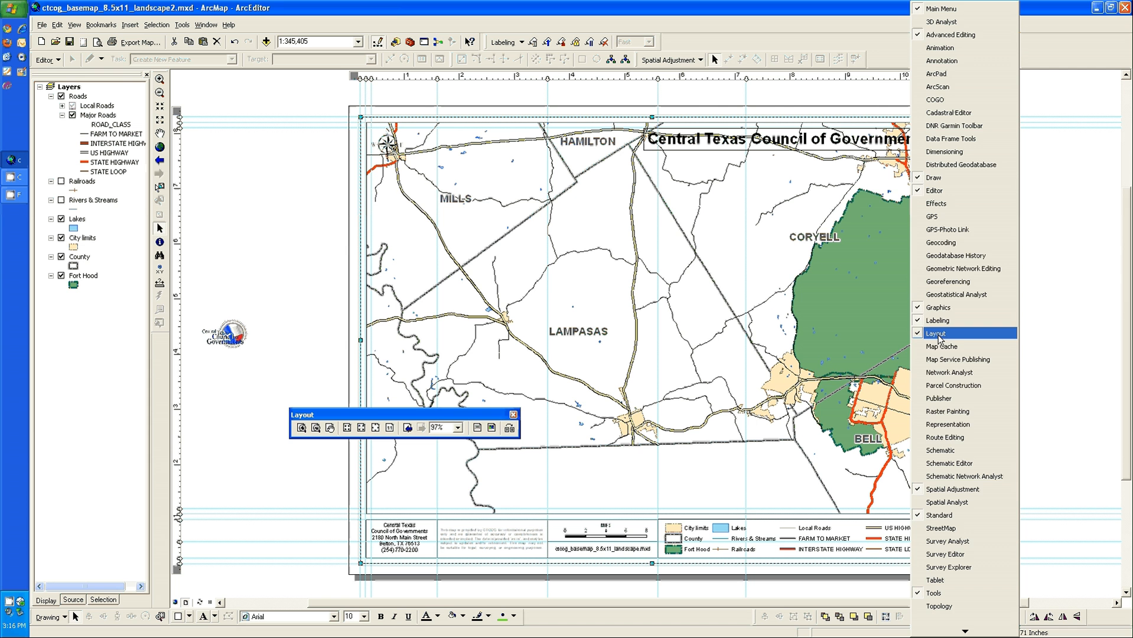
pyautogui.click(434, 415)
pyautogui.moveTo(433, 414)
pyautogui.mouseDown()
pyautogui.moveTo(625, 530)
pyautogui.moveTo(667, 612)
pyautogui.mouseUp()
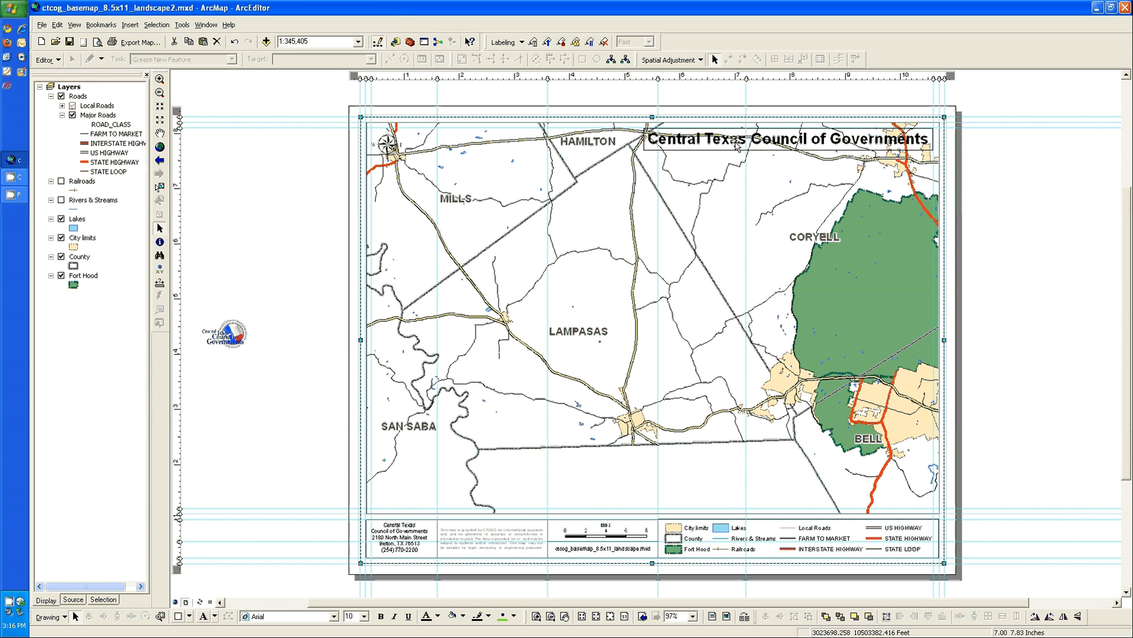
# Move the grouped Central Texas Council of Governments title down and left from the map's upper edge and ungroup it
pyautogui.click(761, 141)
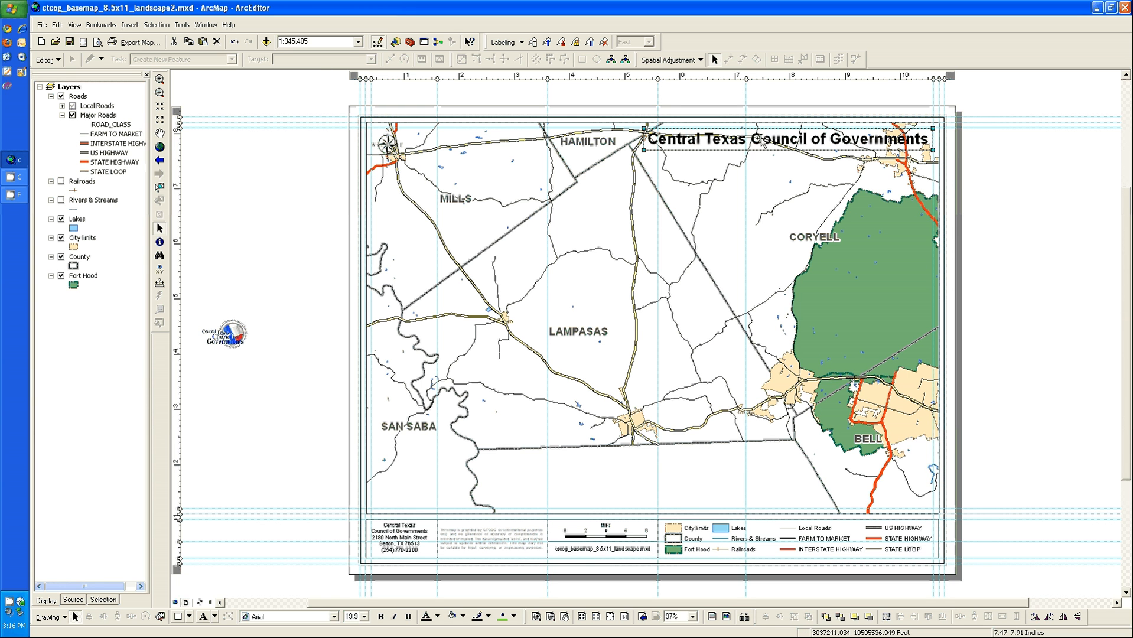
pyautogui.moveTo(762, 142); pyautogui.dragTo(724, 201)
pyautogui.doubleClick(724, 201)
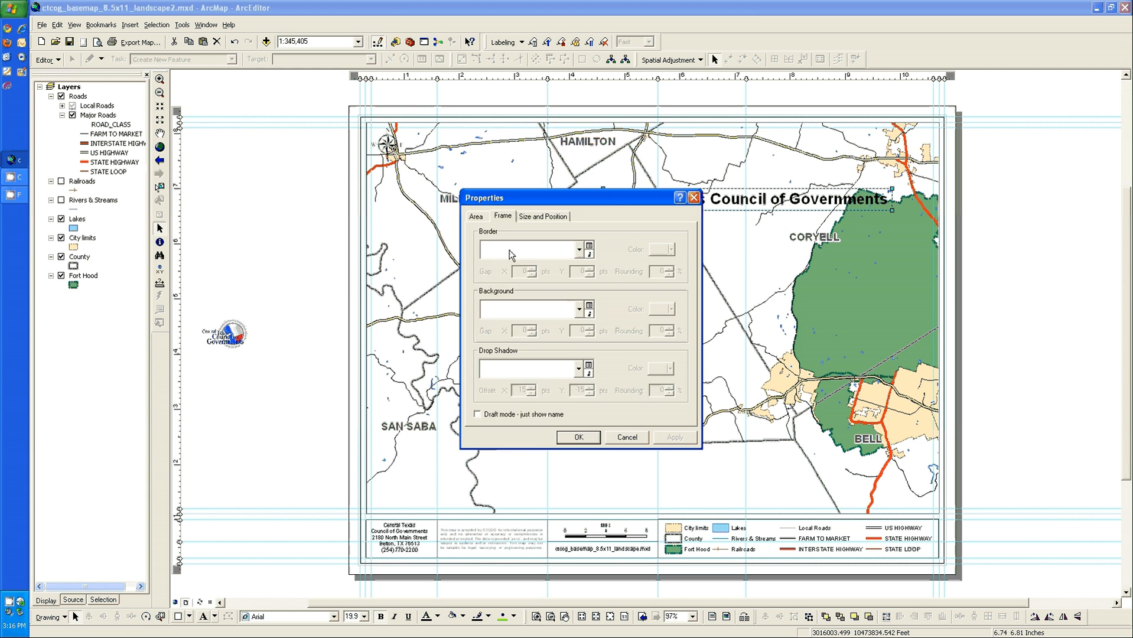
pyautogui.click(542, 216)
pyautogui.press('Return')
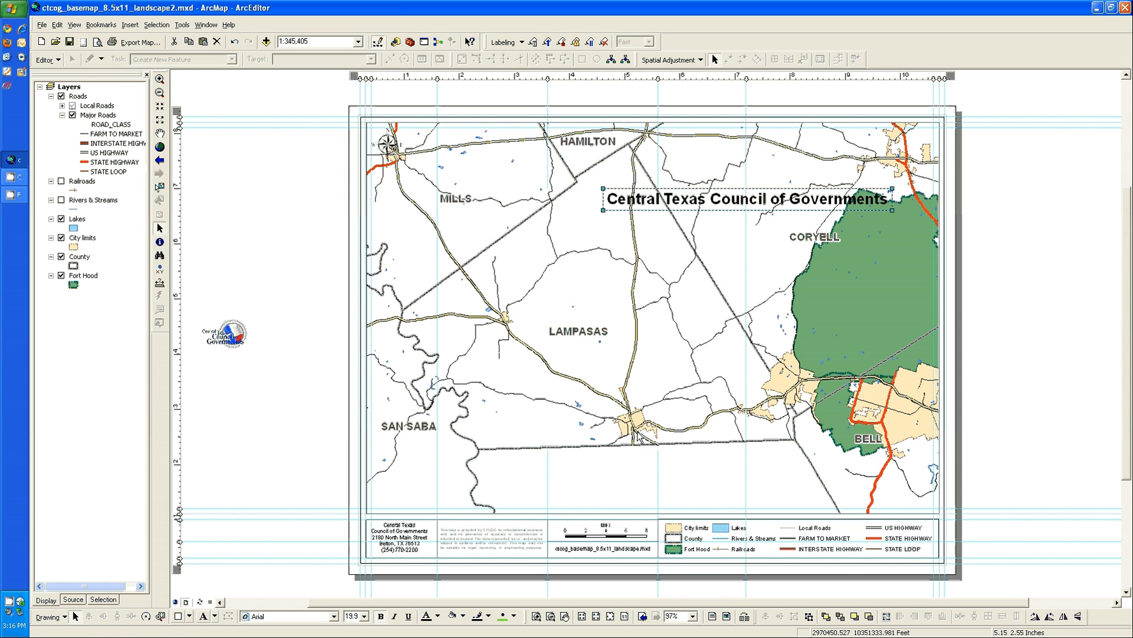
pyautogui.rightClick(762, 205)
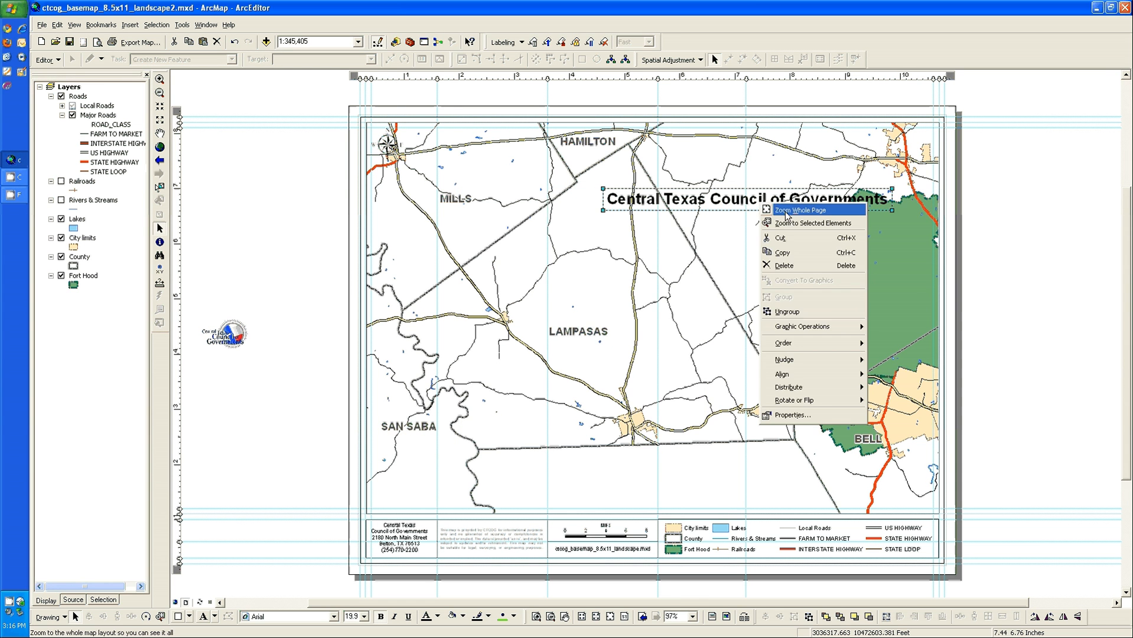
pyautogui.click(787, 311)
pyautogui.click(999, 270)
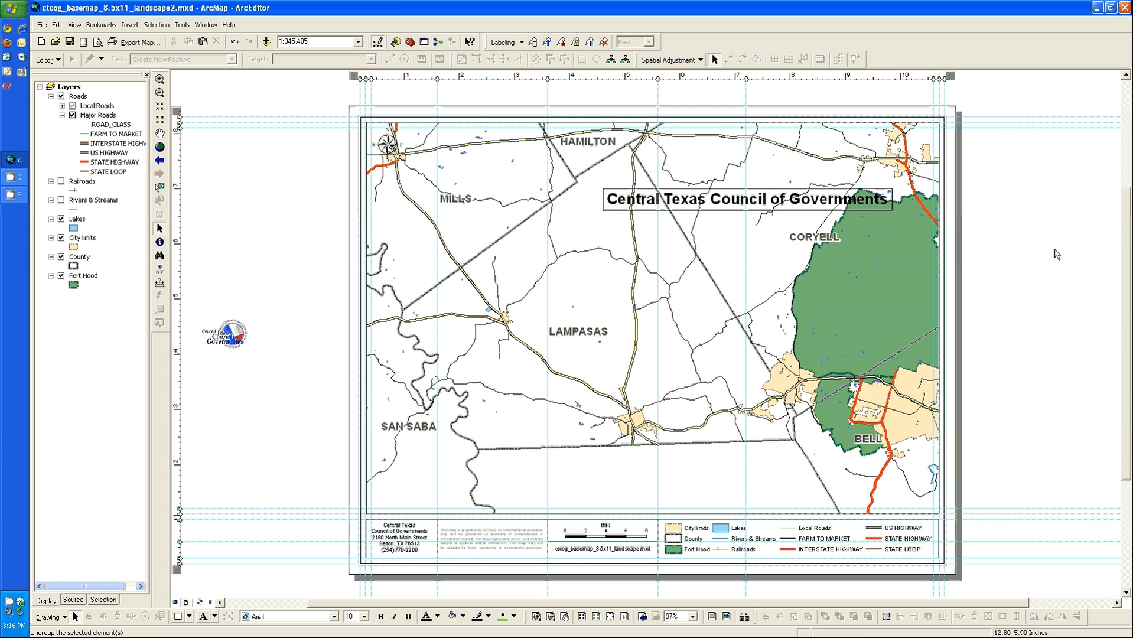
# Give the box behind the Central Texas Council of Governments title a white fill
pyautogui.click(890, 212)
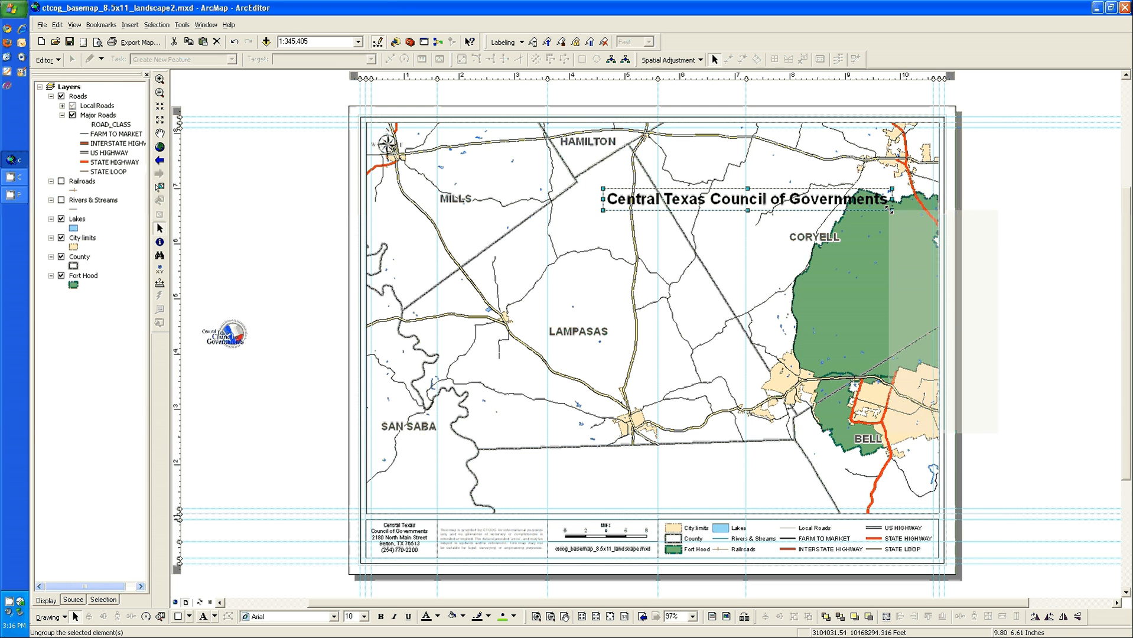
pyautogui.rightClick(890, 209)
pyautogui.click(955, 424)
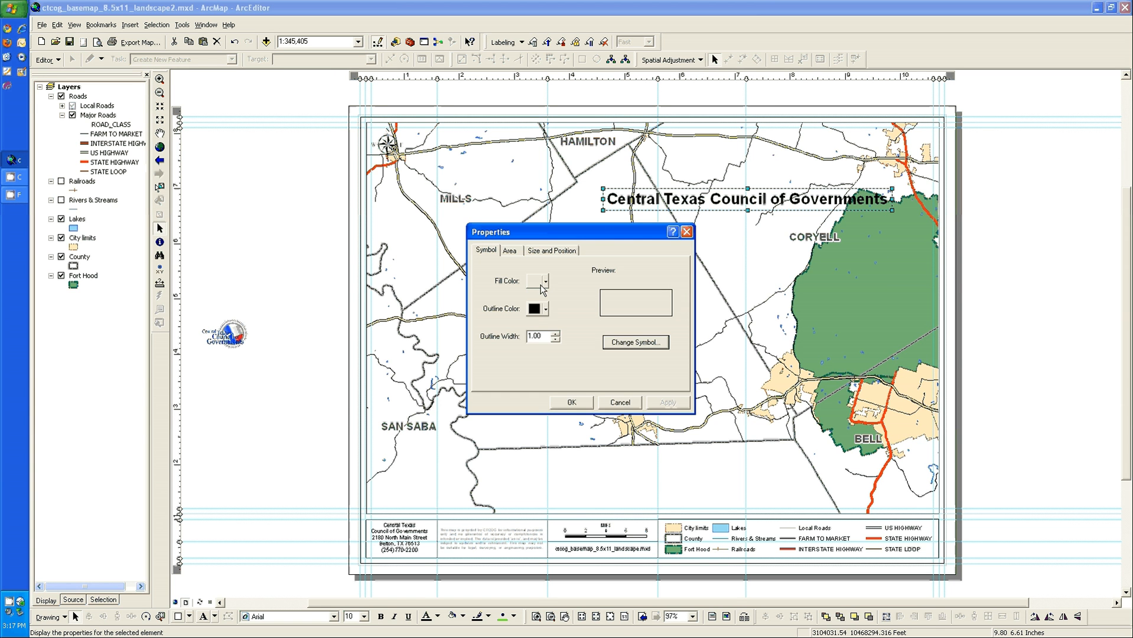
pyautogui.click(545, 281)
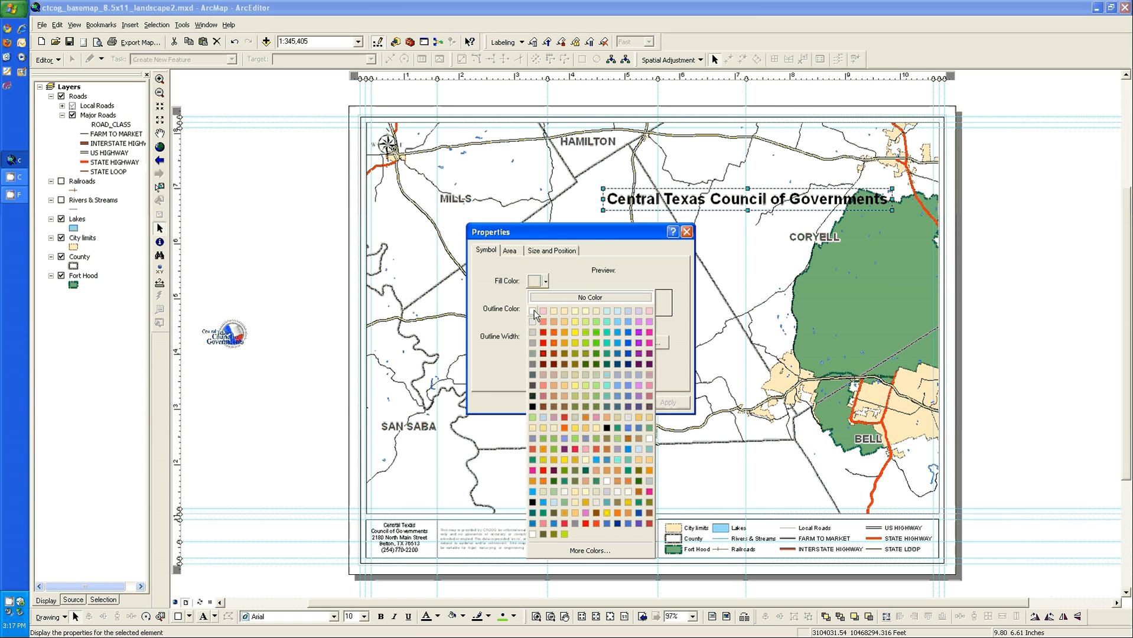
pyautogui.click(539, 313)
pyautogui.click(572, 403)
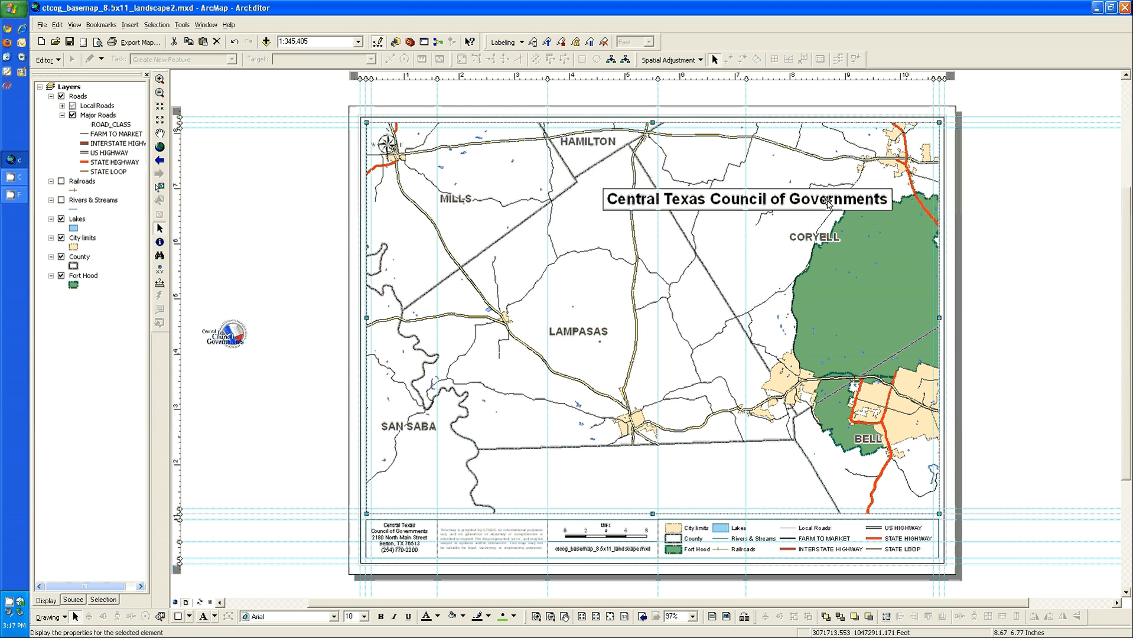
# Check the title text's properties and close them
pyautogui.click(891, 206)
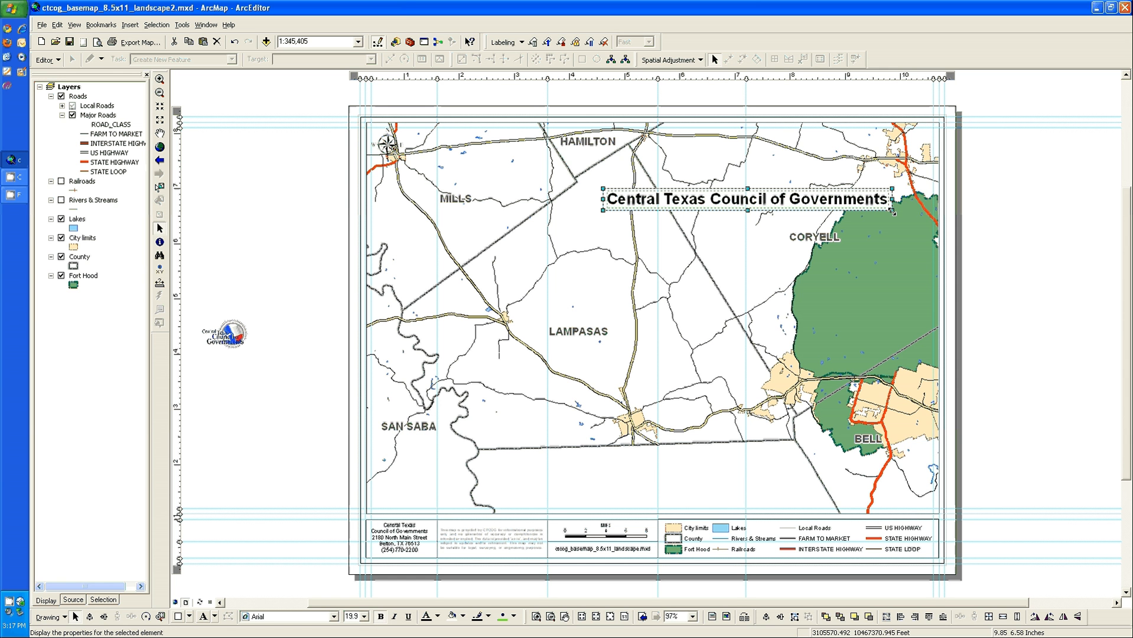
pyautogui.doubleClick(747, 199)
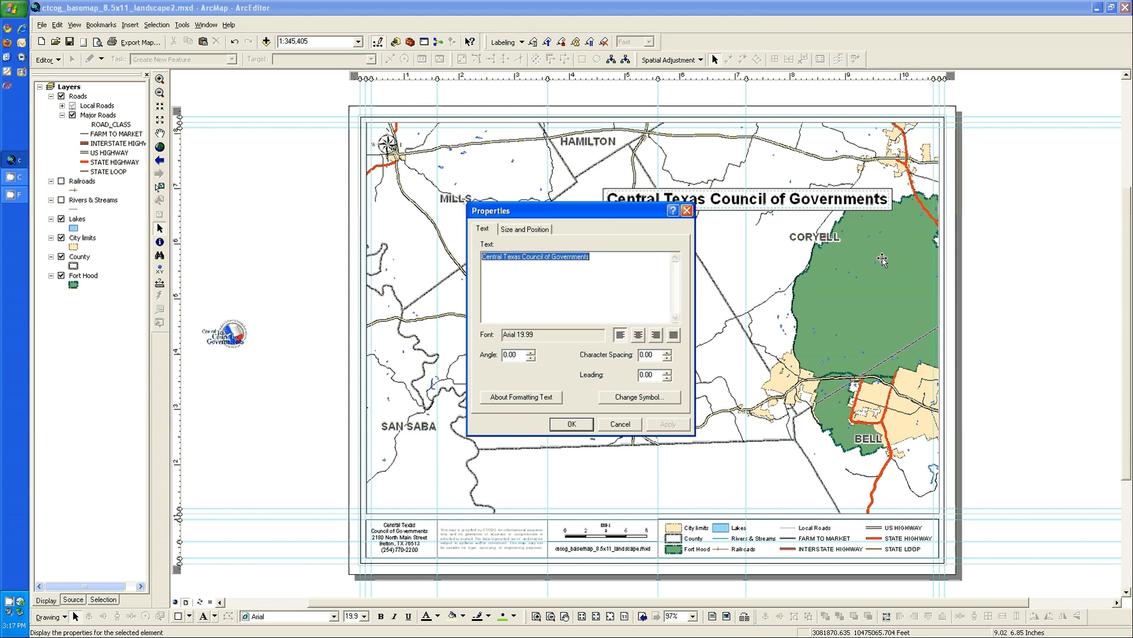
pyautogui.click(620, 424)
pyautogui.click(889, 208)
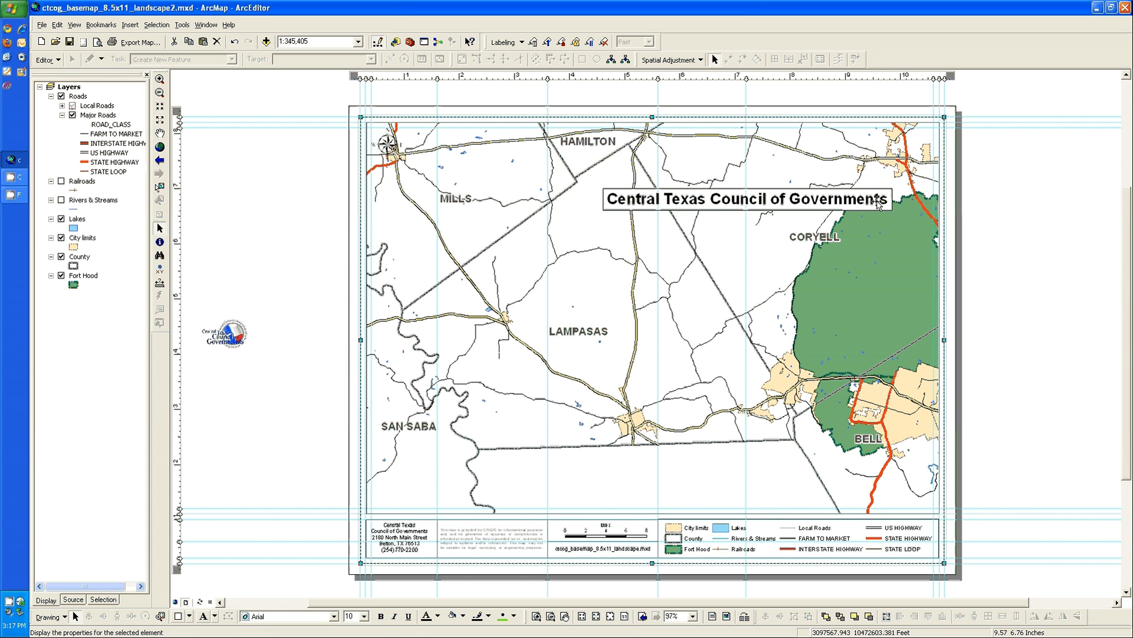
# Center the Central Texas Council of Governments text horizontally and vertically in its white box and group the two elements
pyautogui.click(889, 207)
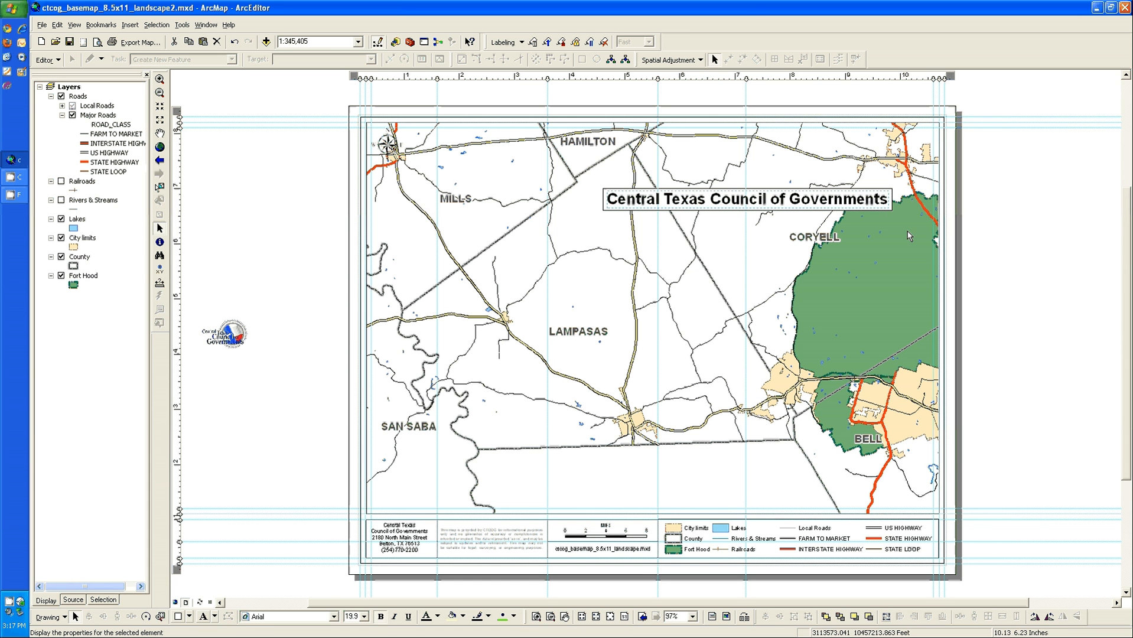
pyautogui.click(892, 207)
pyautogui.click(905, 225)
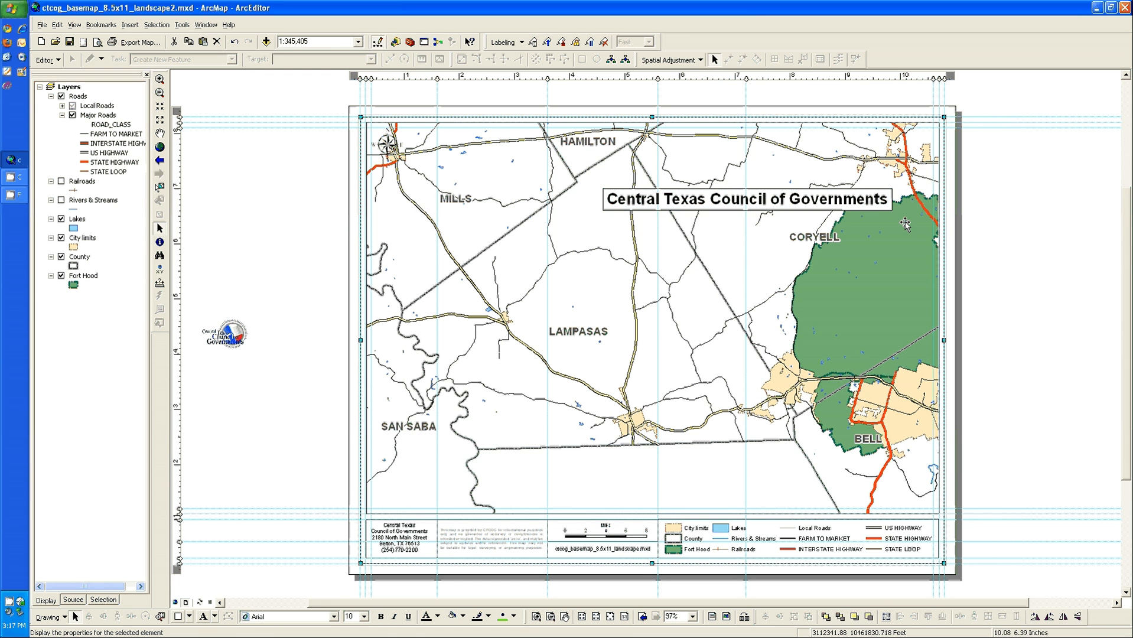
pyautogui.click(890, 207)
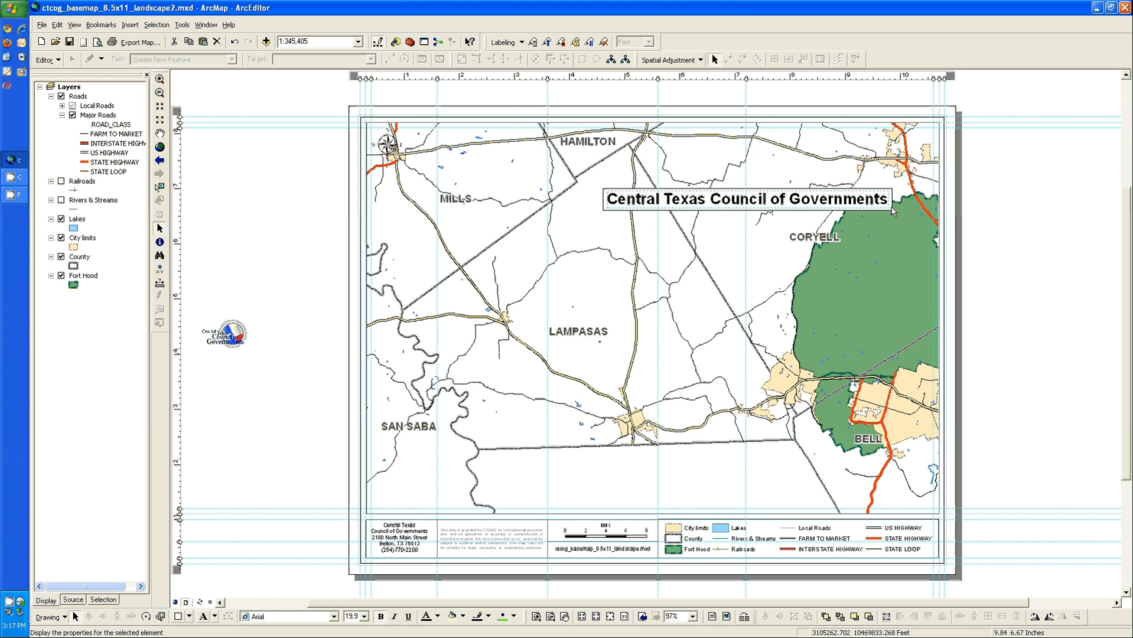
pyautogui.click(893, 209)
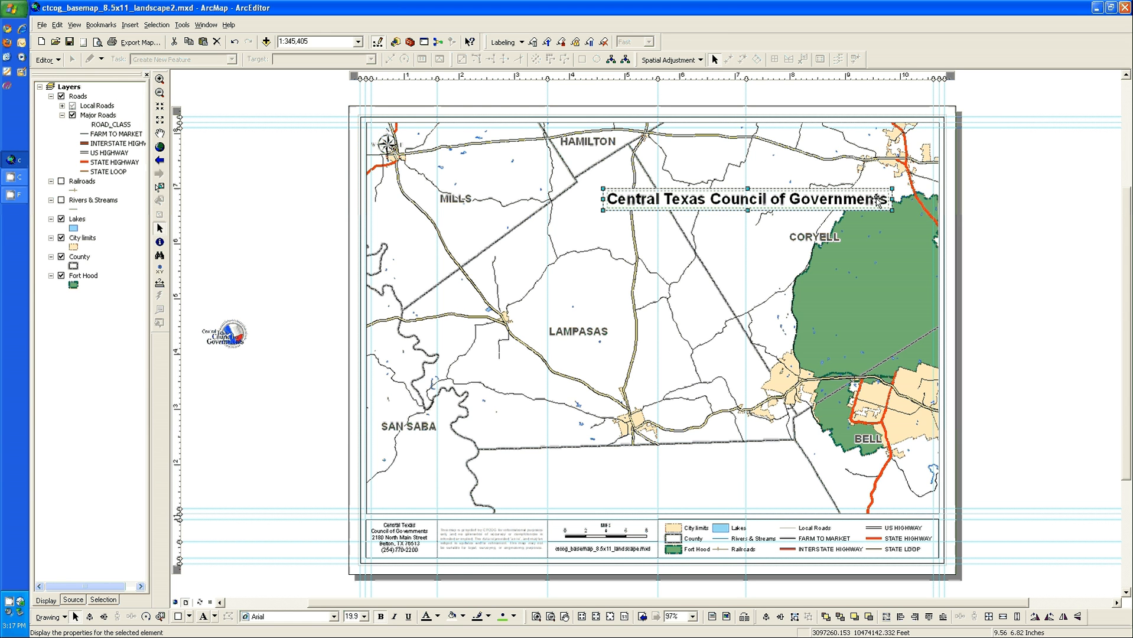
pyautogui.rightClick(878, 200)
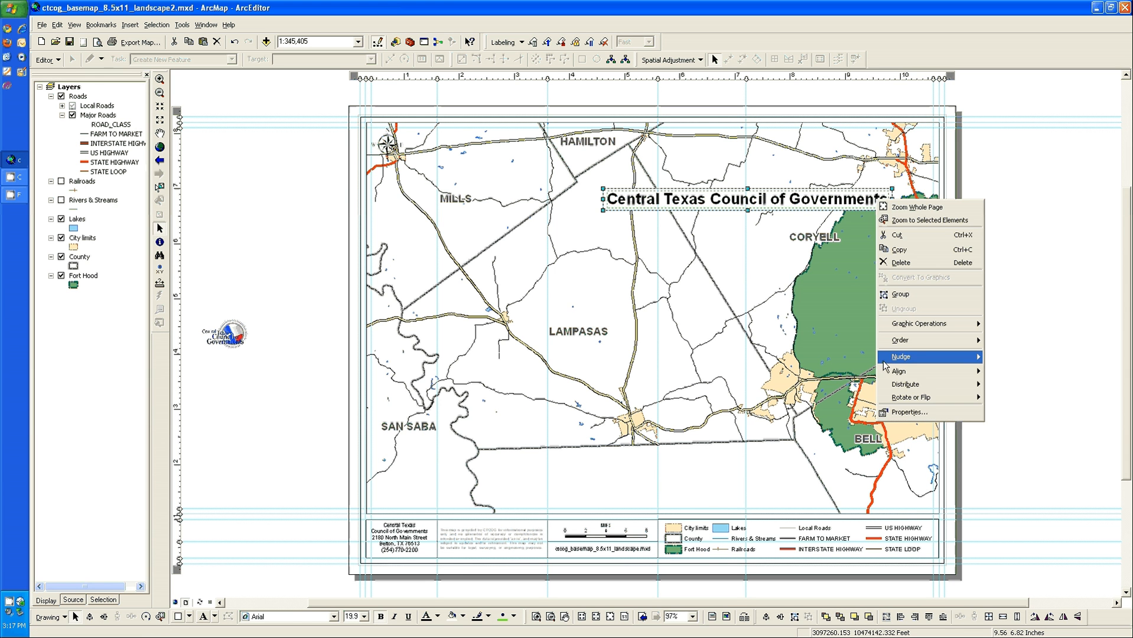
pyautogui.moveTo(912, 373)
pyautogui.click(1015, 402)
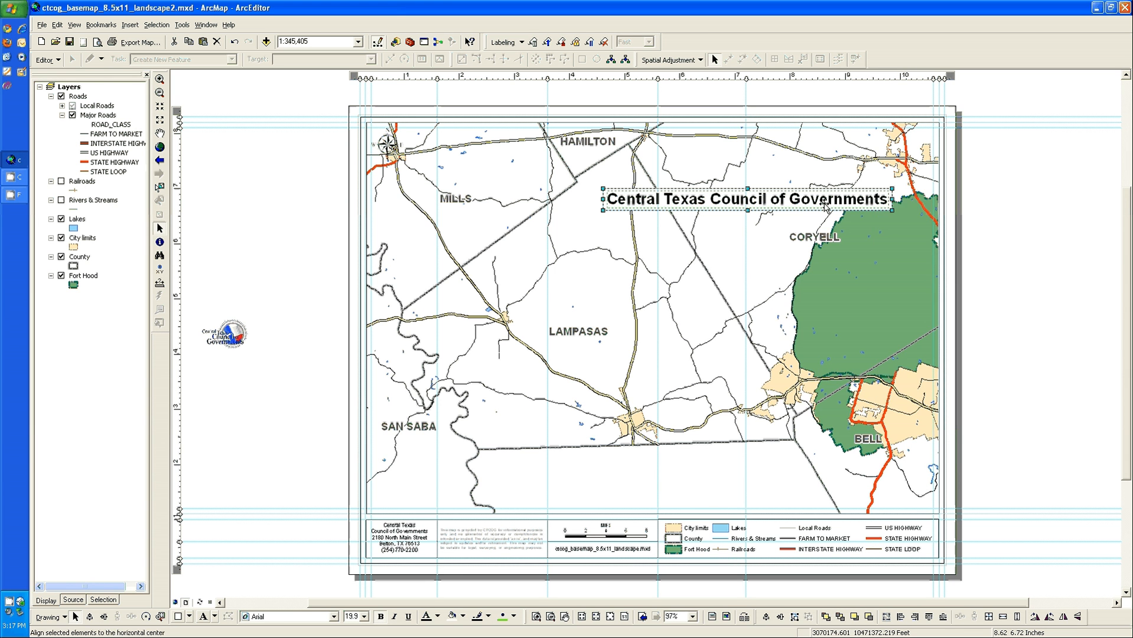
pyautogui.rightClick(825, 203)
pyautogui.moveTo(909, 374)
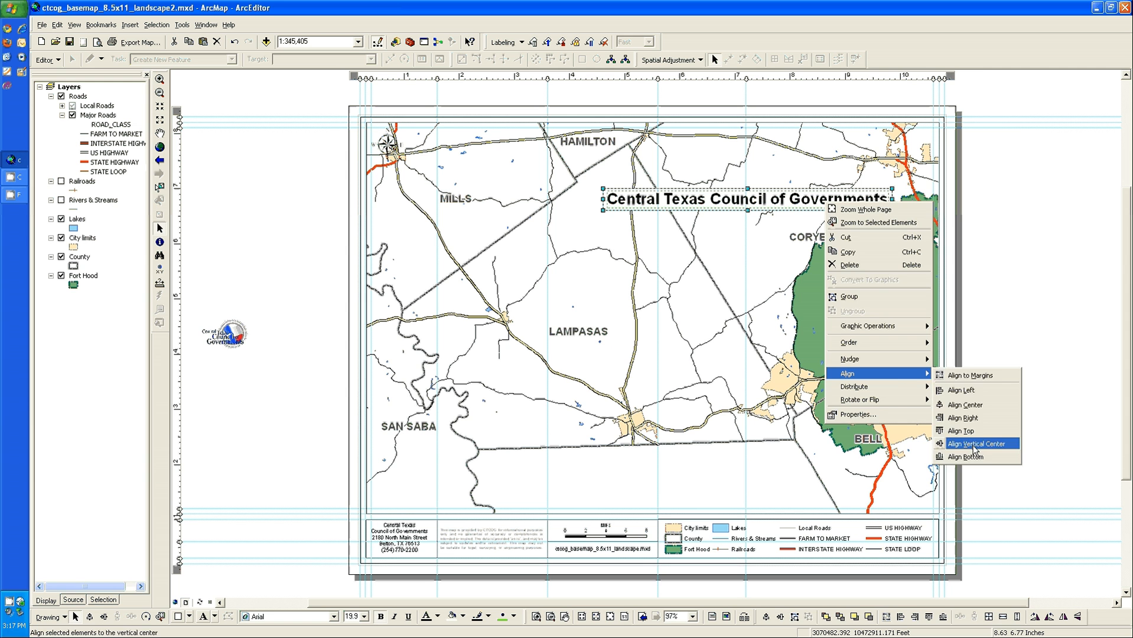
pyautogui.click(974, 444)
pyautogui.rightClick(834, 200)
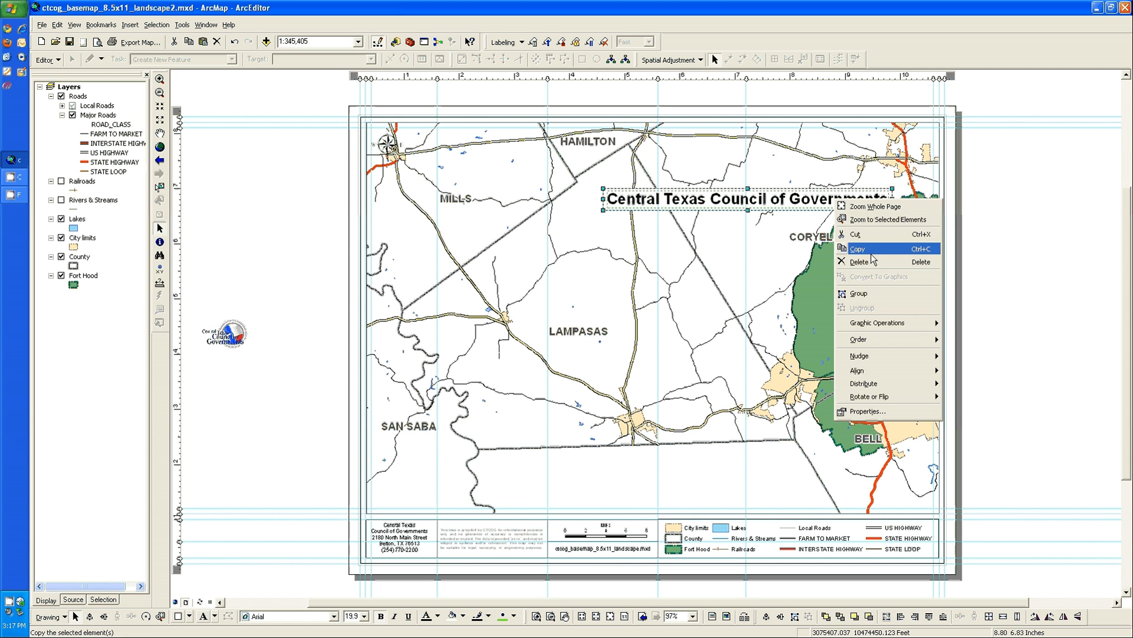
pyautogui.click(872, 296)
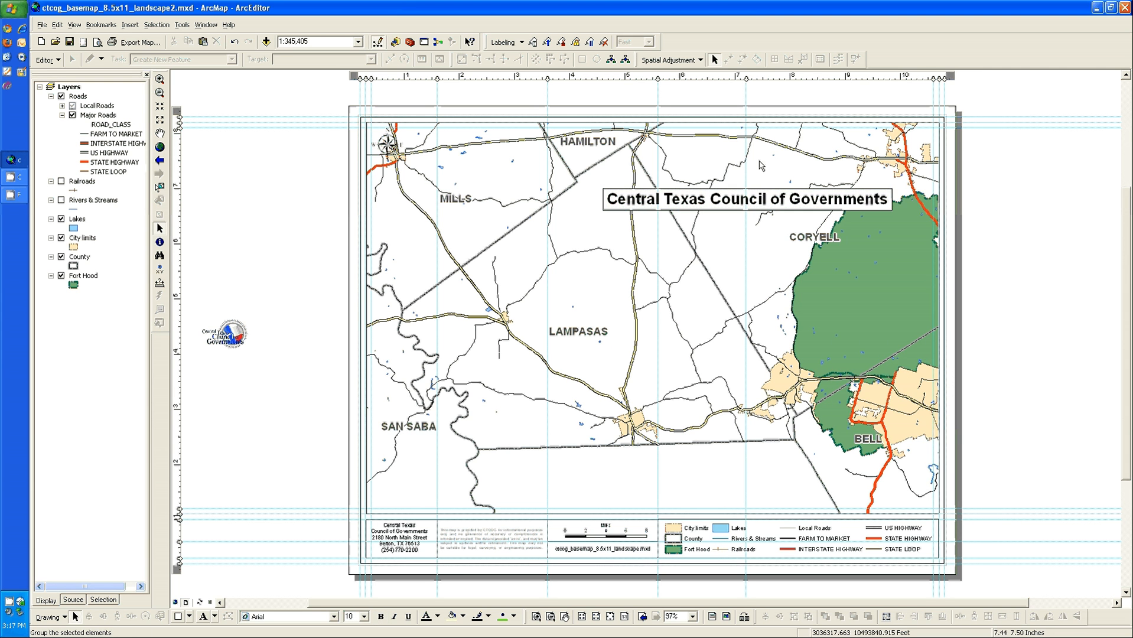
# Move the grouped title to the map's upper-left corner and place the north arrow off the page, above the logo
pyautogui.moveTo(815, 207); pyautogui.dragTo(584, 149)
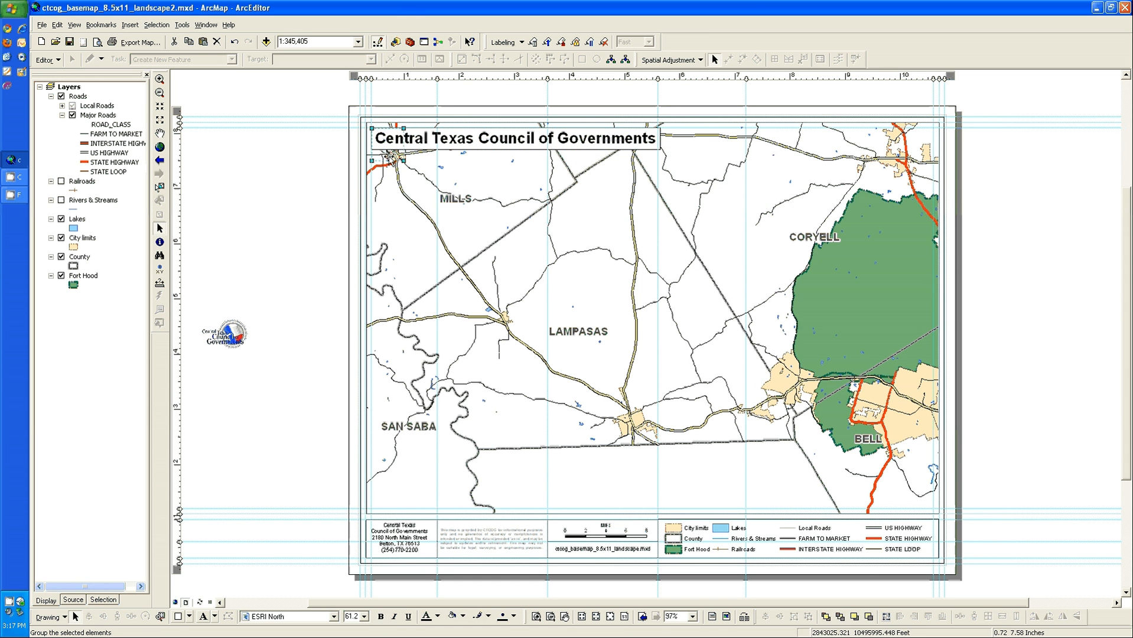
pyautogui.click(394, 158)
pyautogui.moveTo(396, 169); pyautogui.dragTo(278, 248)
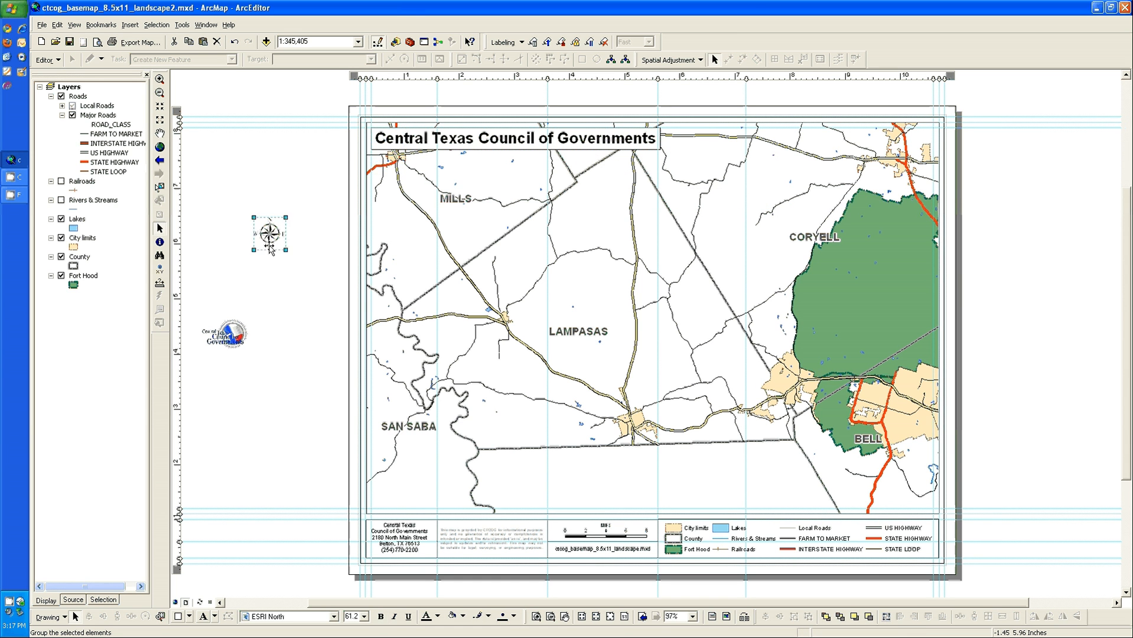
# Stretch the legend frame's left corners to line up with the edges of the neighboring scale bar and file name boxes
pyautogui.click(536, 617)
pyautogui.moveTo(644, 509); pyautogui.dragTo(685, 537)
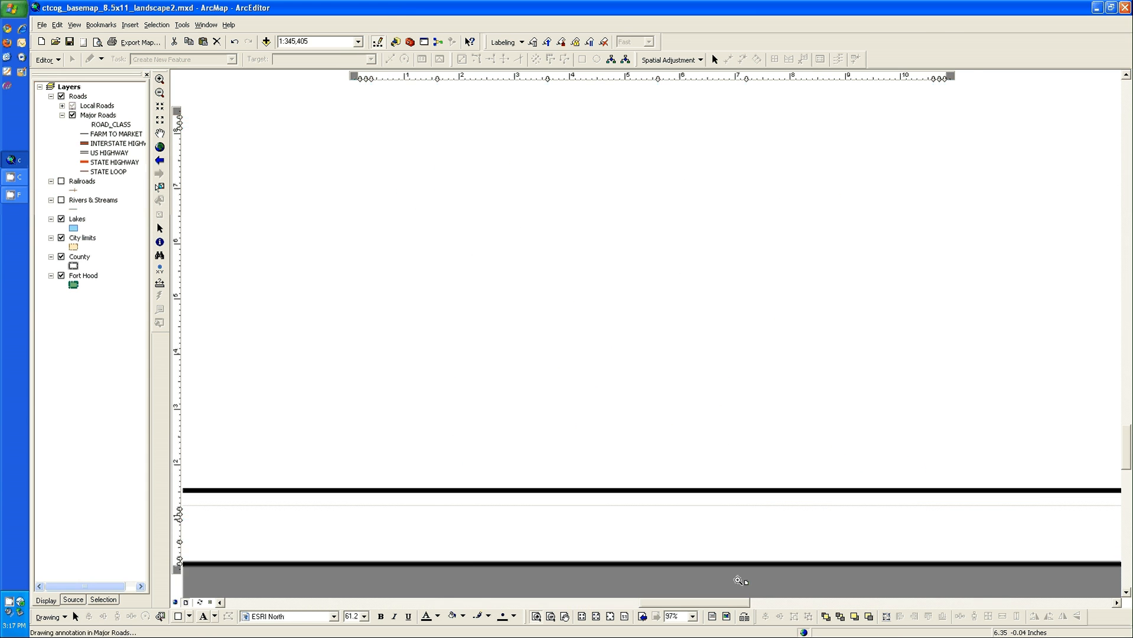
pyautogui.click(159, 228)
pyautogui.click(538, 223)
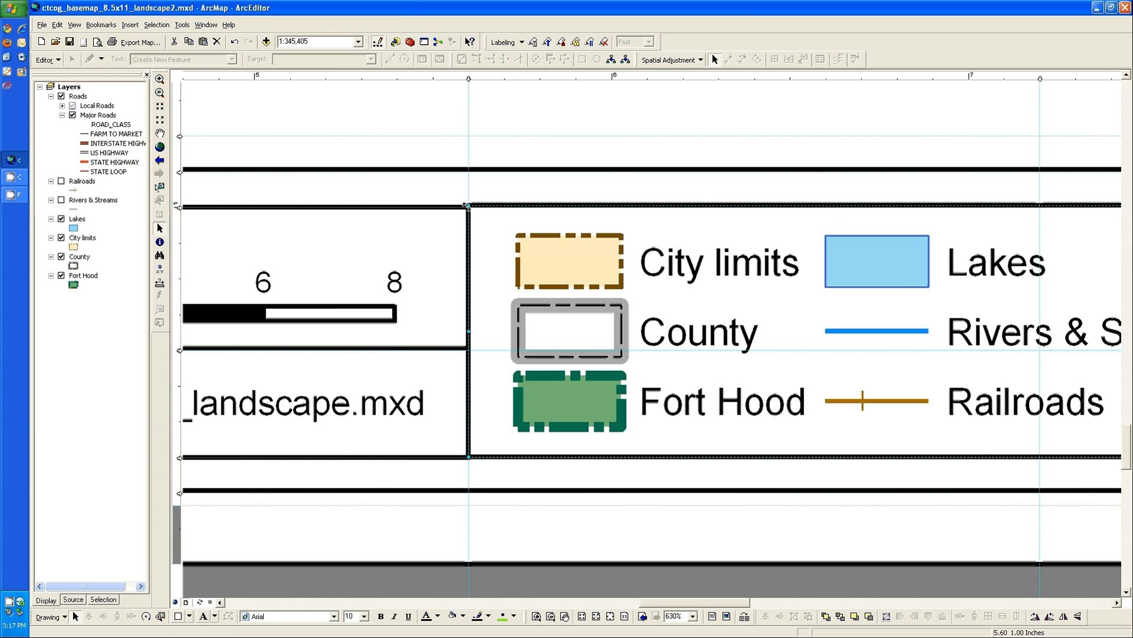
pyautogui.moveTo(468, 214); pyautogui.dragTo(468, 231)
pyautogui.moveTo(467, 456); pyautogui.dragTo(470, 463)
pyautogui.click(512, 475)
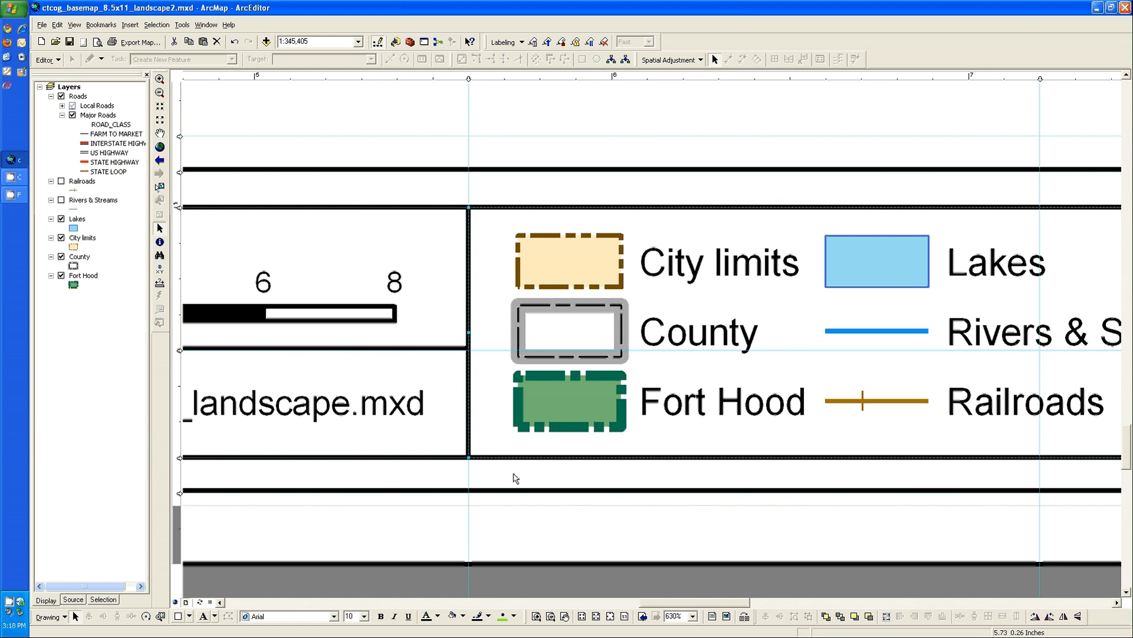
# Center the file name text and the scale bar within their own title block boxes
pyautogui.click(594, 255)
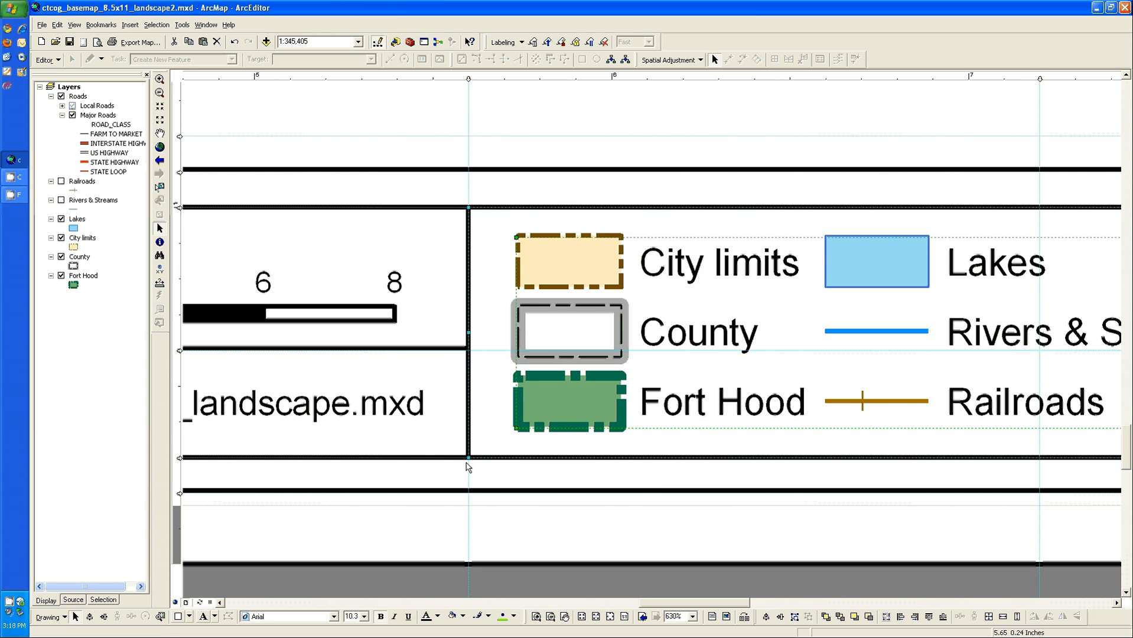
pyautogui.click(367, 409)
pyautogui.keyDown('shift'); pyautogui.click(440, 425); pyautogui.keyUp('shift')
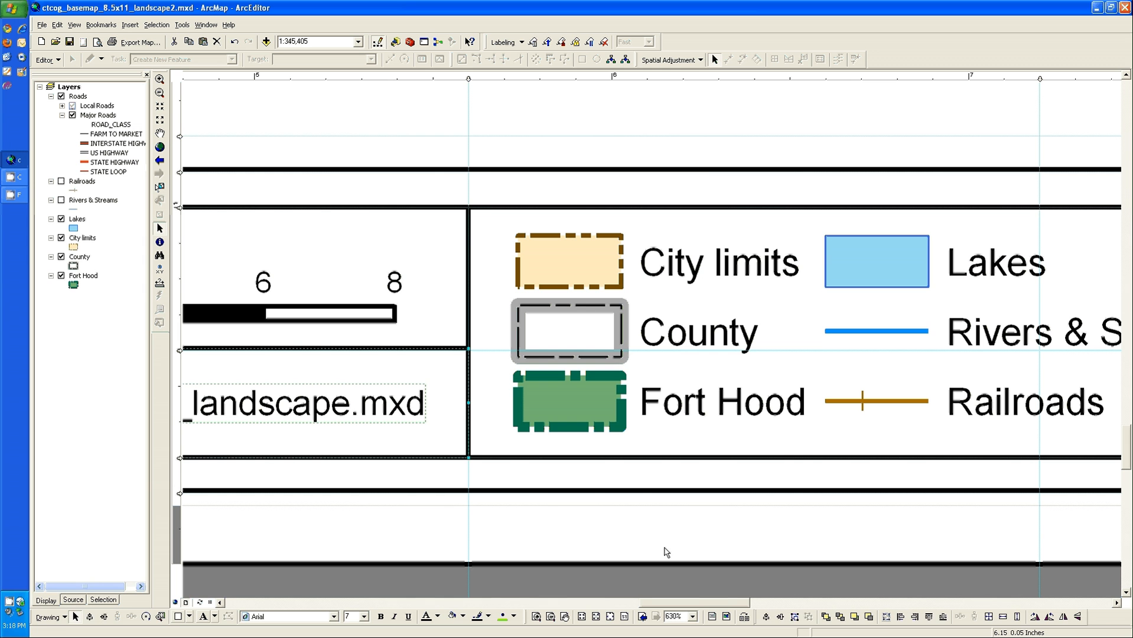
pyautogui.click(784, 616)
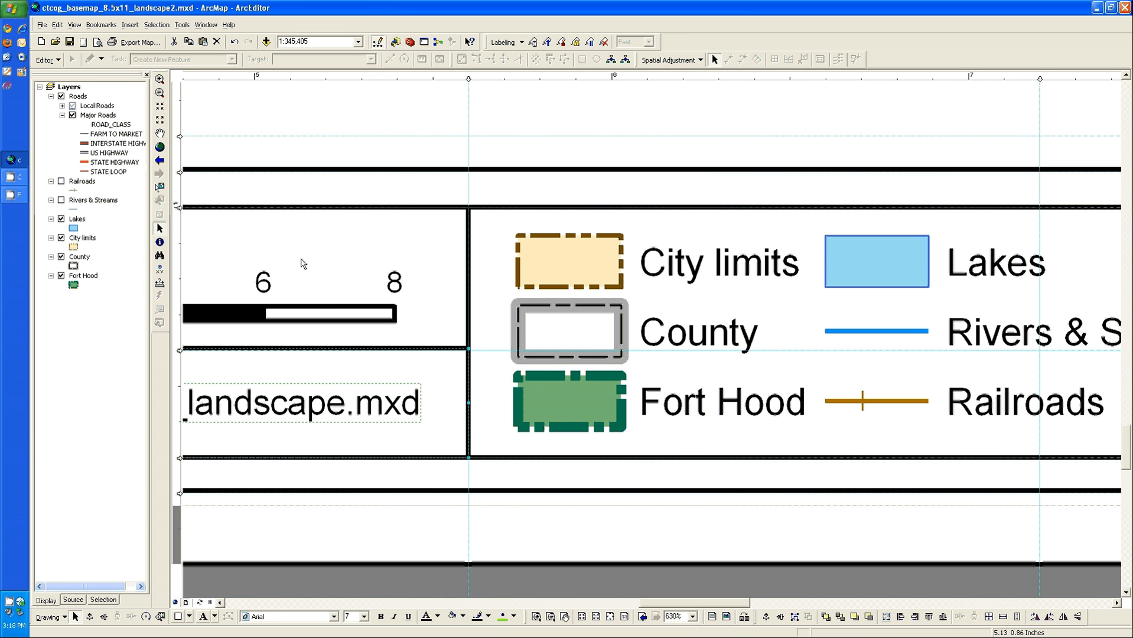
pyautogui.click(316, 305)
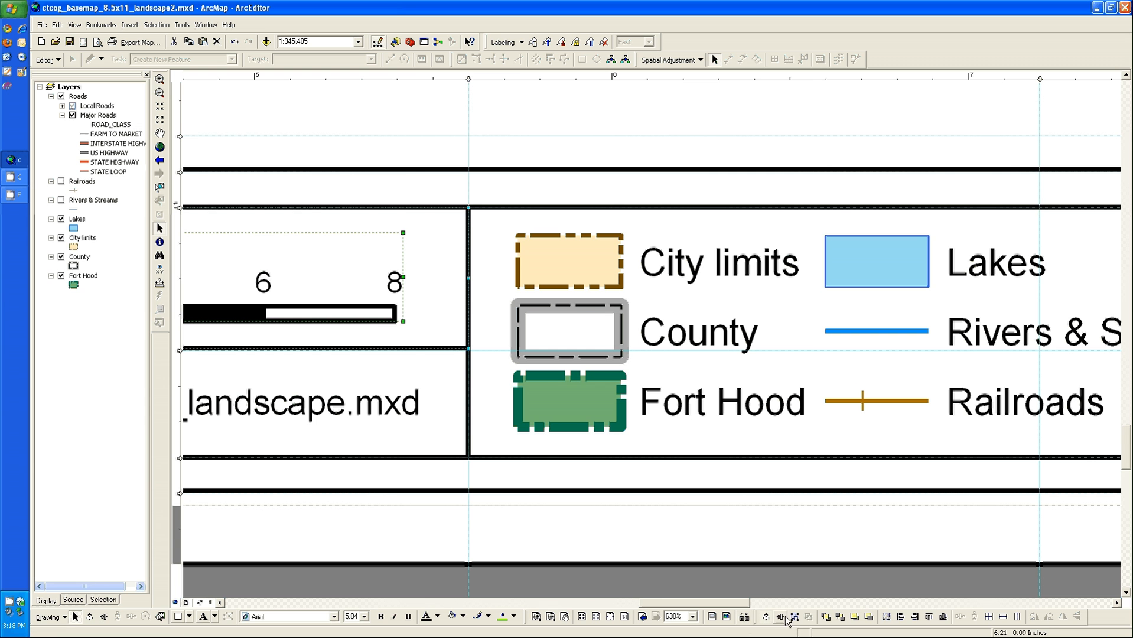
pyautogui.click(765, 617)
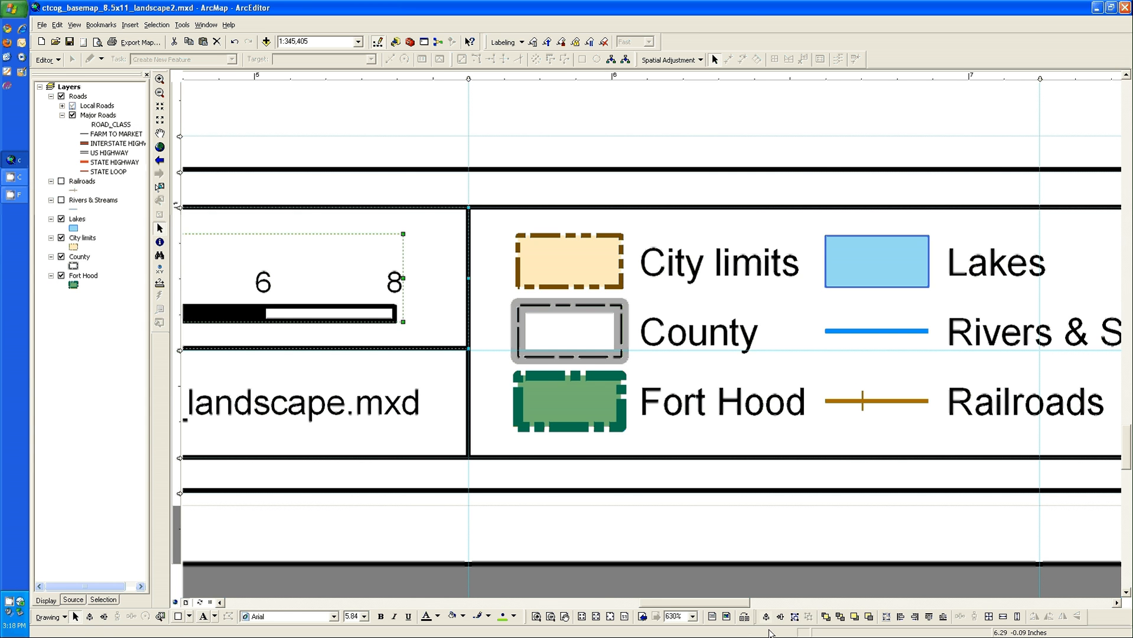
pyautogui.click(612, 617)
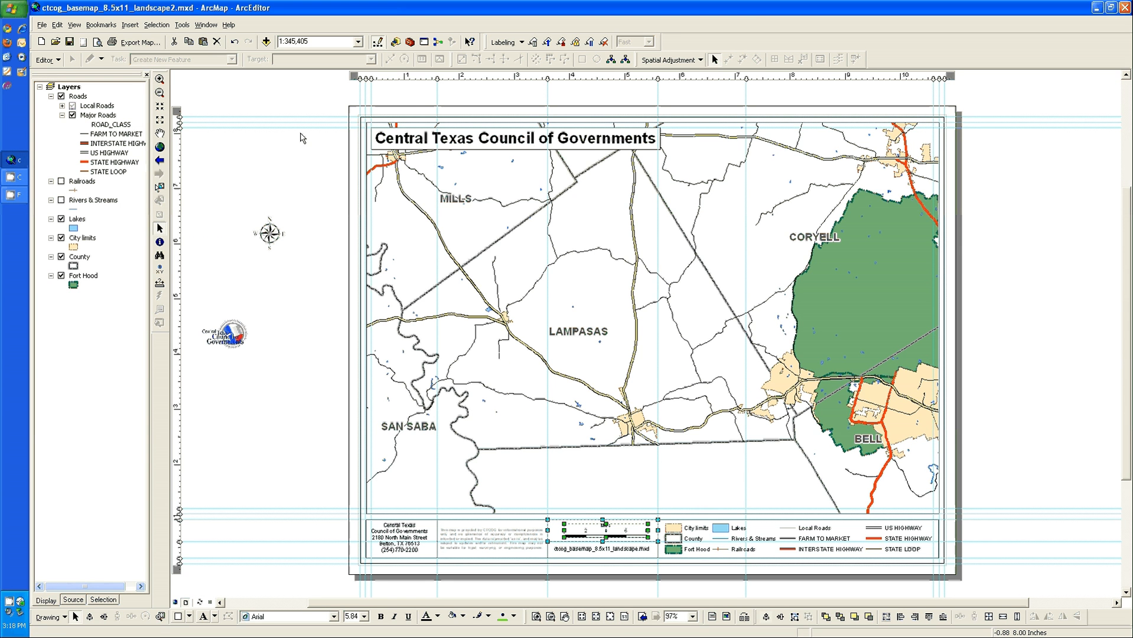
# Shift the map within its data frame down and to the right
pyautogui.click(159, 134)
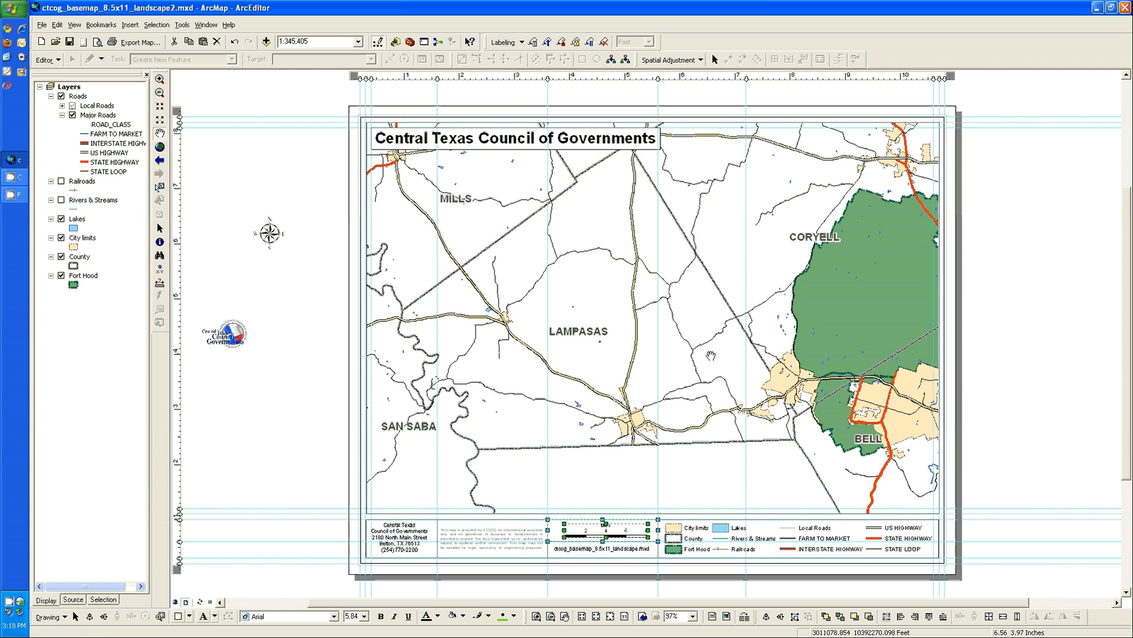
pyautogui.moveTo(608, 383); pyautogui.dragTo(658, 433)
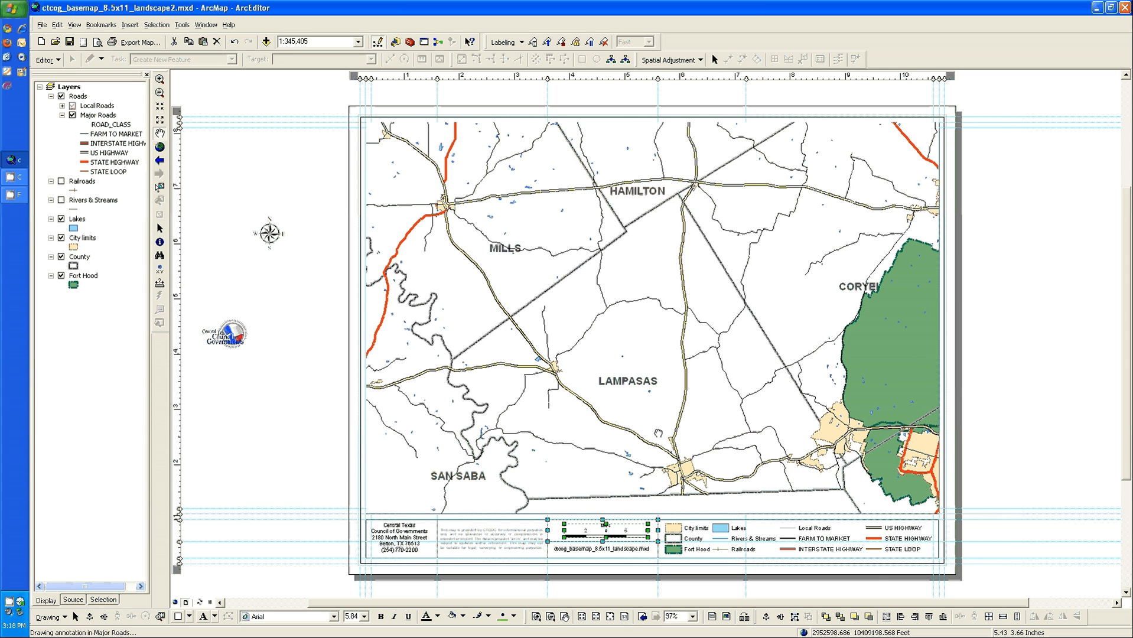